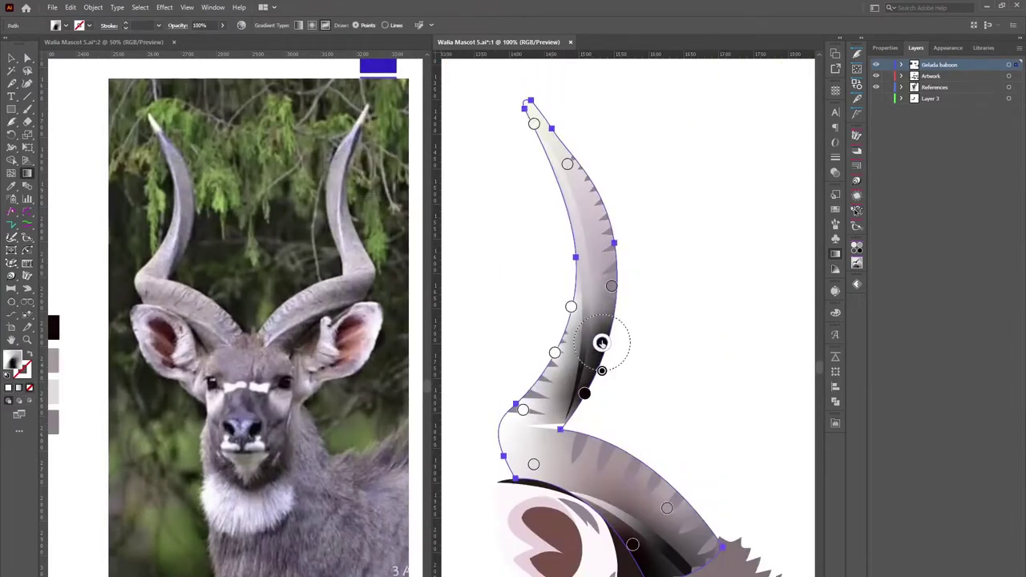
- Widen the horn's dark gradient stop to a 26% spread and lay a vertical gradient up the horn
click(586, 393)
drag(584, 421, 585, 426)
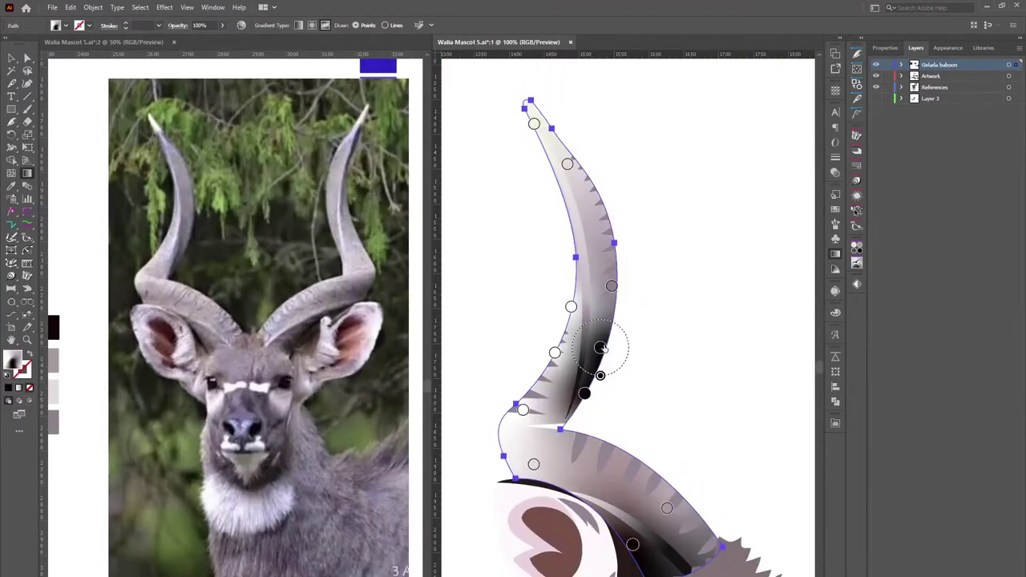
key(ctrl+shift+a)
key(ctrl+minus)
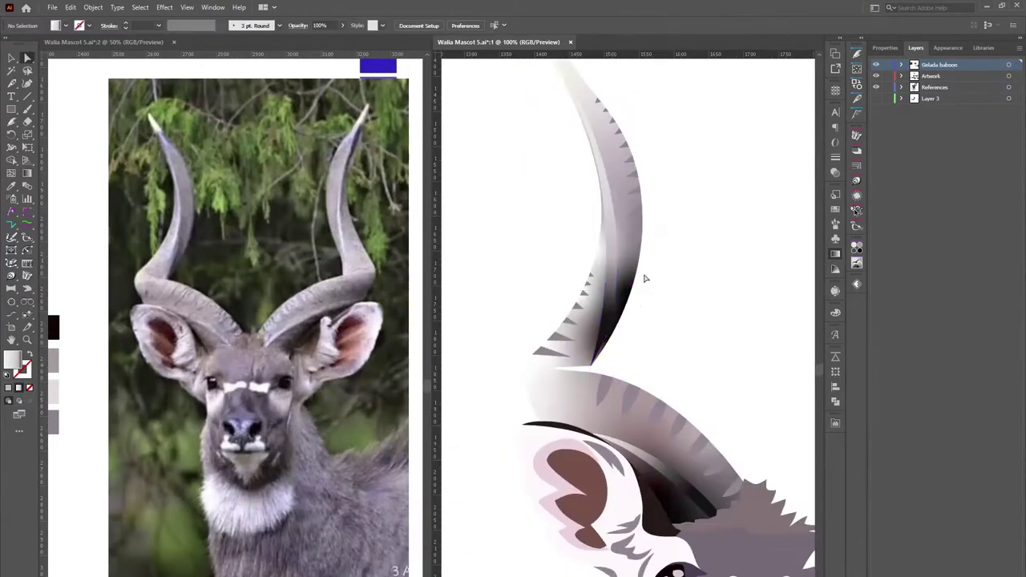
scroll(616, 296, up, 2)
drag(622, 441, 623, 227)
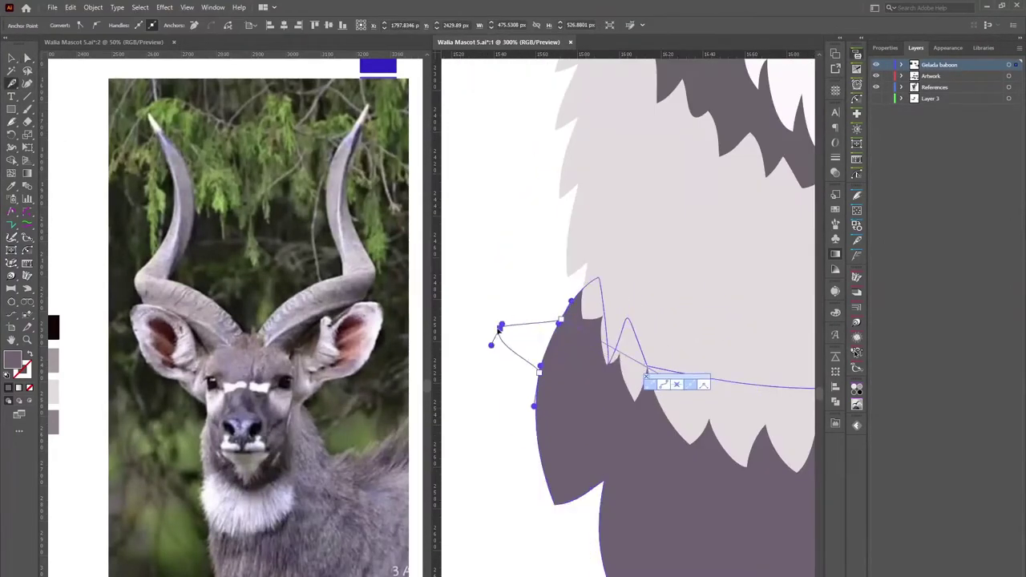
- Pull the lower-neck fur anchor left and down and make it a corner point
drag(499, 329, 486, 340)
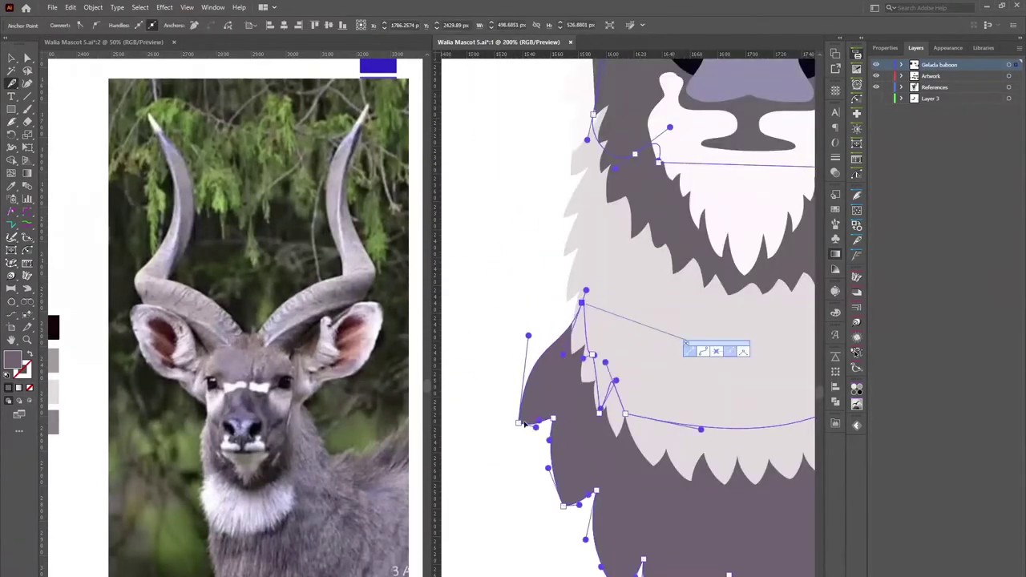
click(544, 450)
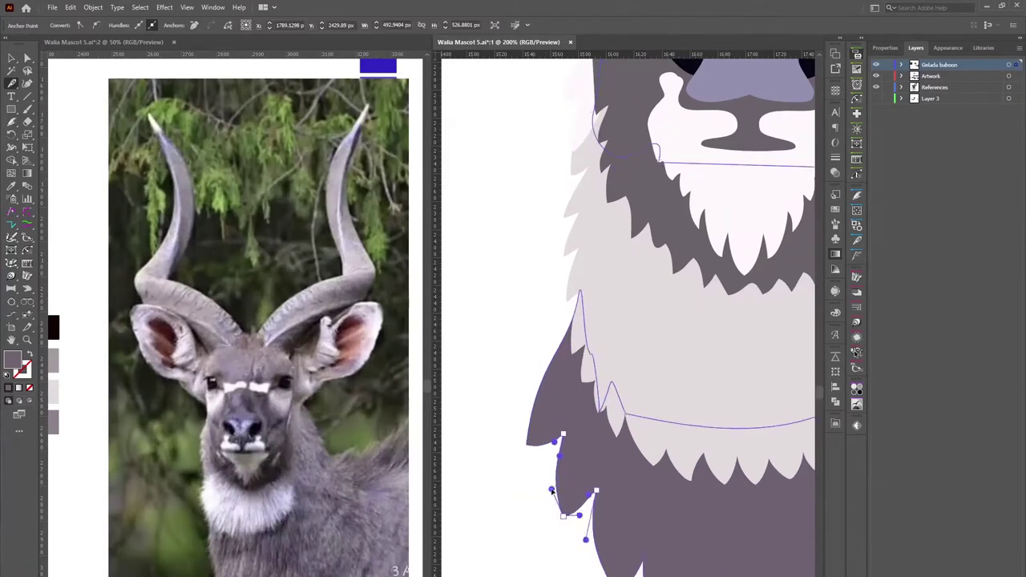
scroll(551, 490, down, 2)
scroll(641, 465, down, 2)
scroll(727, 452, down, 2)
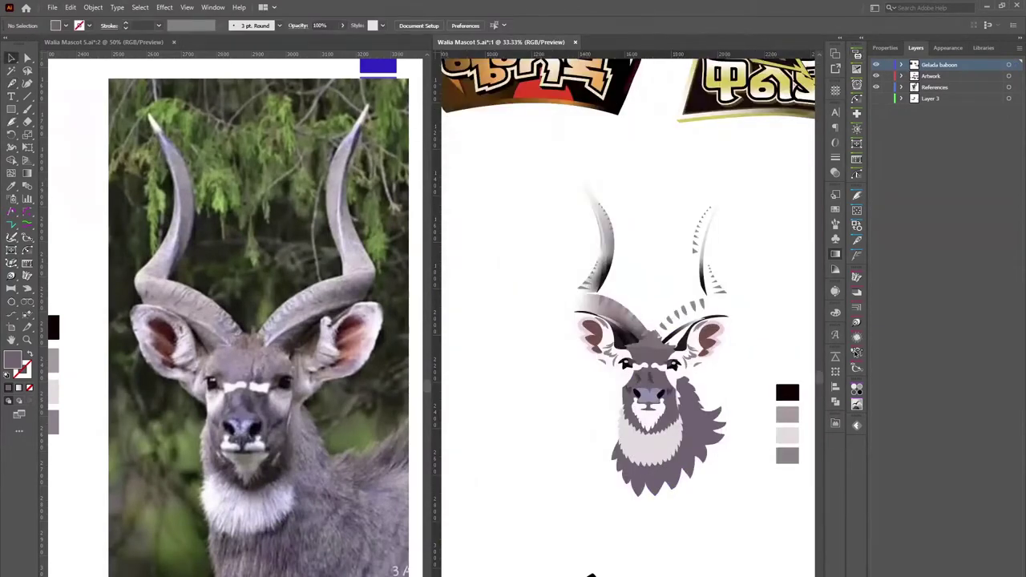
- Close the document's second ':2' window, leaving a single view
scroll(515, 247, down, 2)
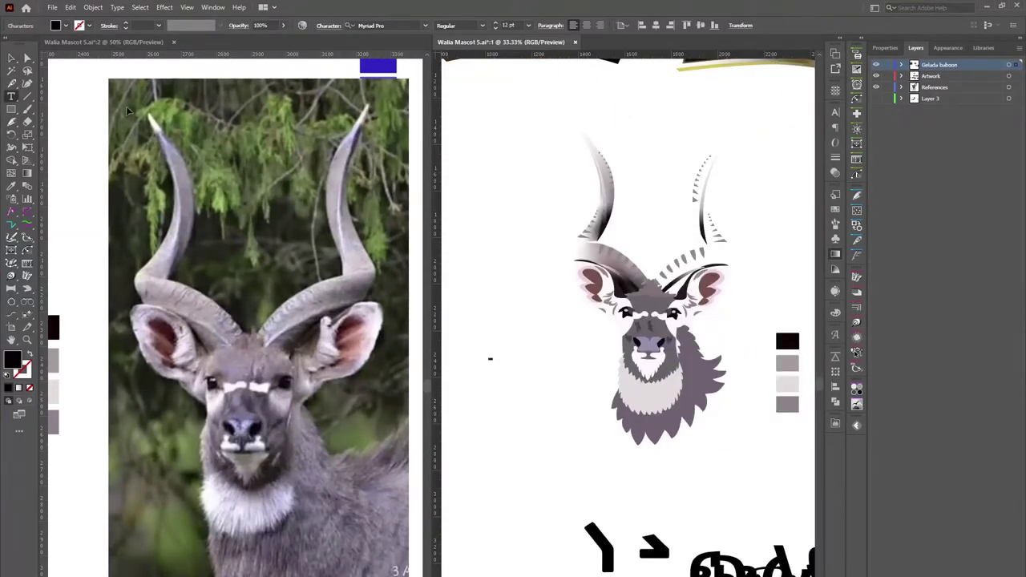
click(173, 42)
key(ctrl+plus)
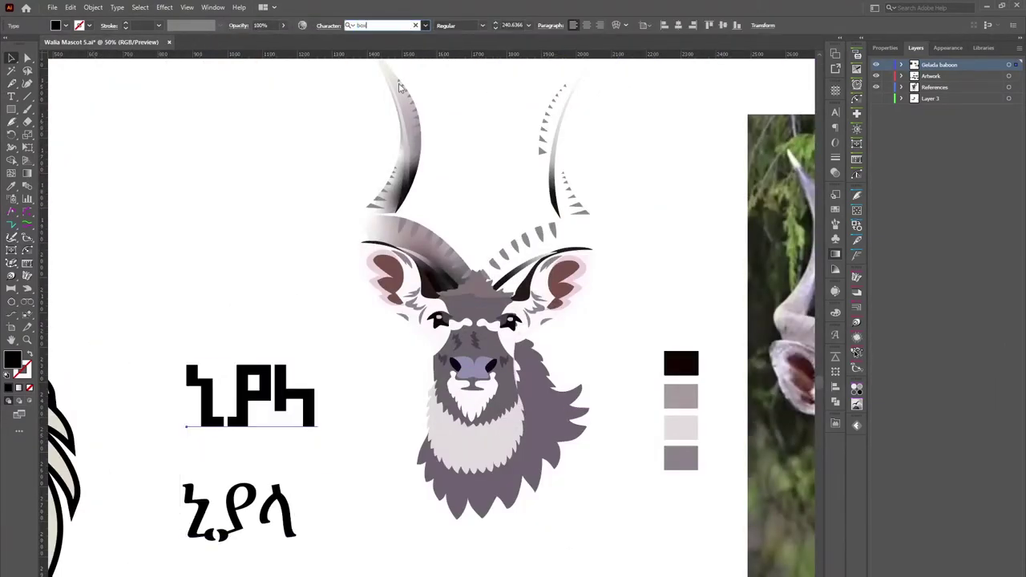
scroll(115, 83, down, 5)
scroll(320, 240, up, 3)
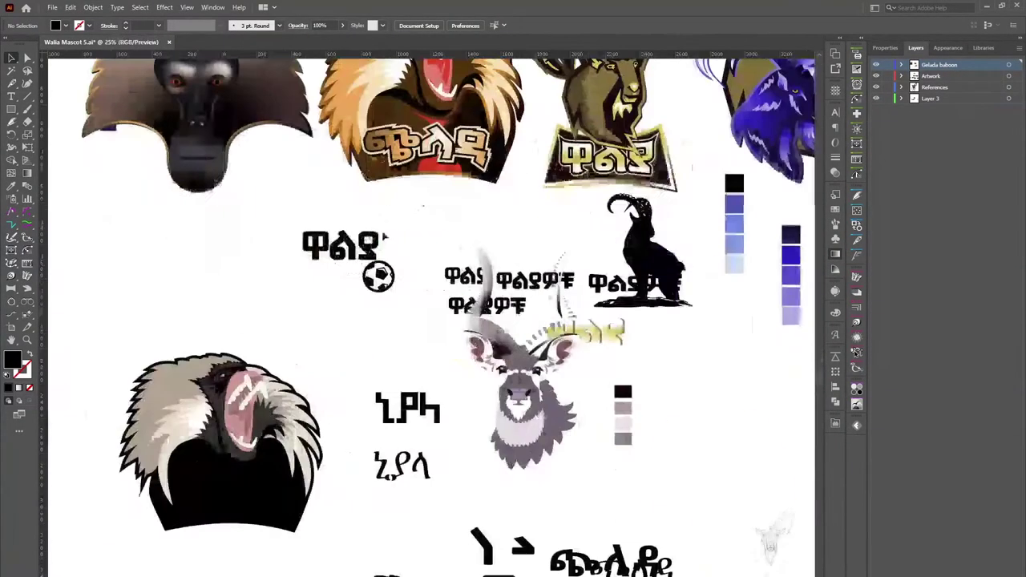
- Check the ዋልያ lettering group and the placed reference image, then clear the selection
click(341, 258)
scroll(561, 320, down, 3)
scroll(547, 350, up, 2)
click(609, 345)
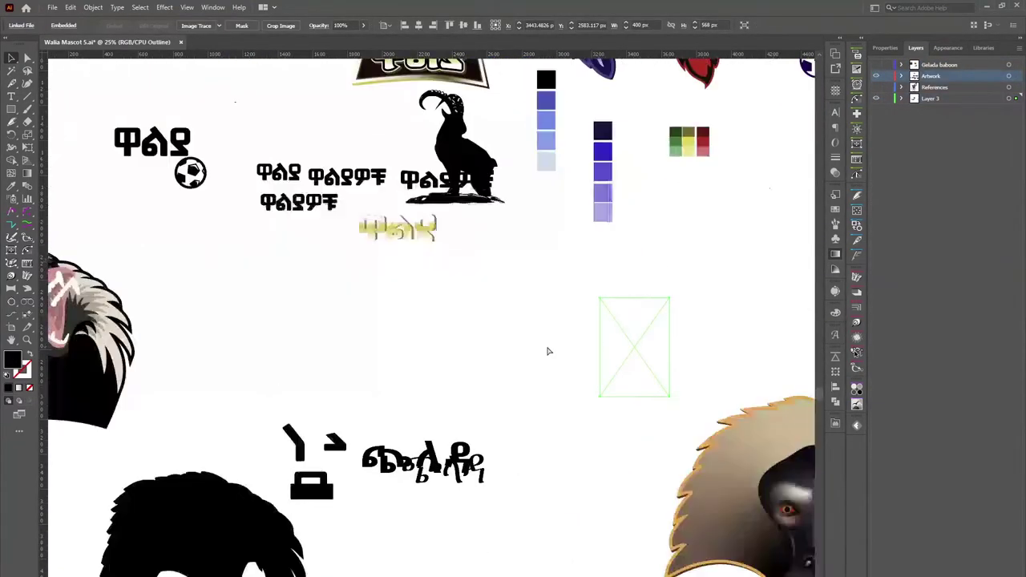
scroll(514, 333, up, 3)
click(481, 325)
scroll(468, 319, up, 3)
scroll(467, 319, down, 5)
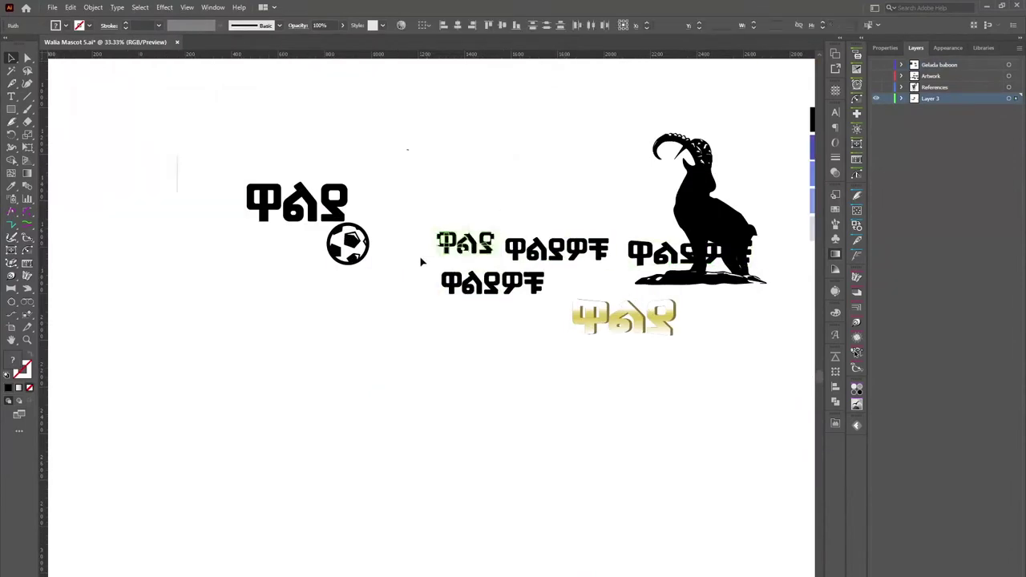
scroll(517, 400, up, 3)
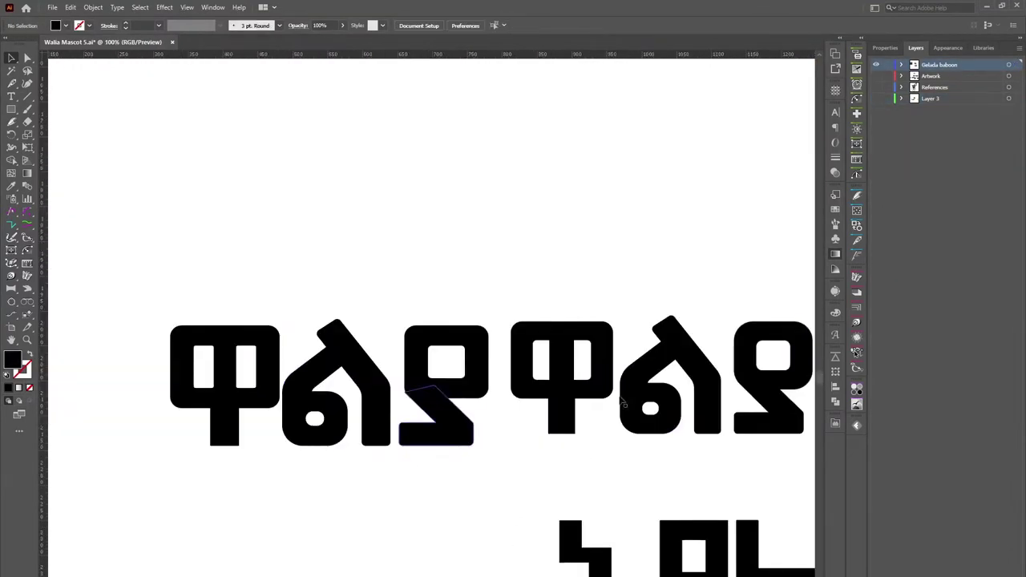
scroll(471, 355, down, 2)
scroll(471, 355, up, 2)
- Round a corner of the ያ glyph and select ላ's diagonal stem piece
key(a)
drag(404, 447, 386, 425)
click(365, 421)
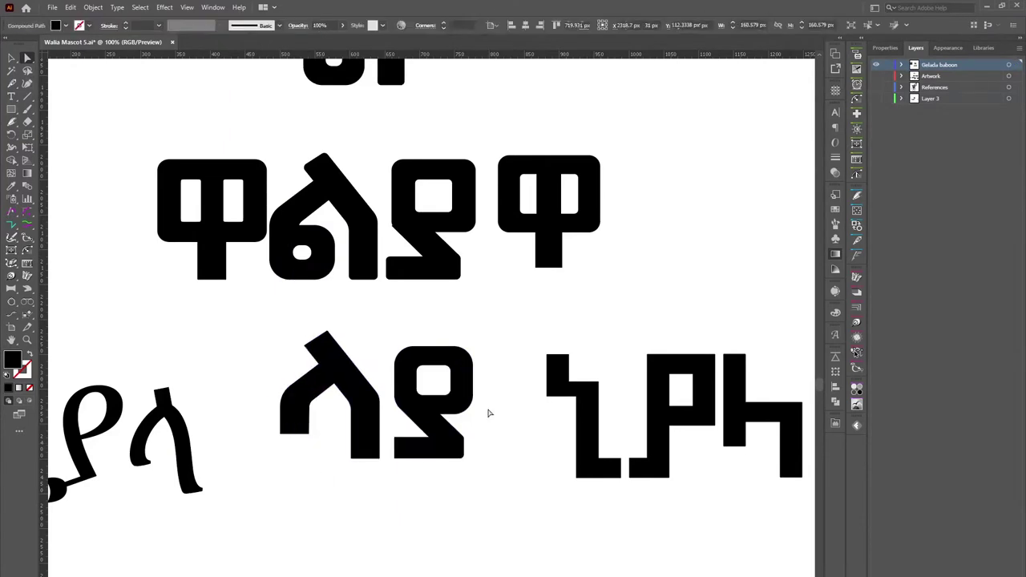
scroll(314, 406, up, 3)
scroll(179, 378, up, 3)
scroll(178, 377, down, 6)
scroll(360, 321, up, 2)
- Copy the ዋ stem rectangle beside ላ and nudge it into place to form ነ
click(322, 220)
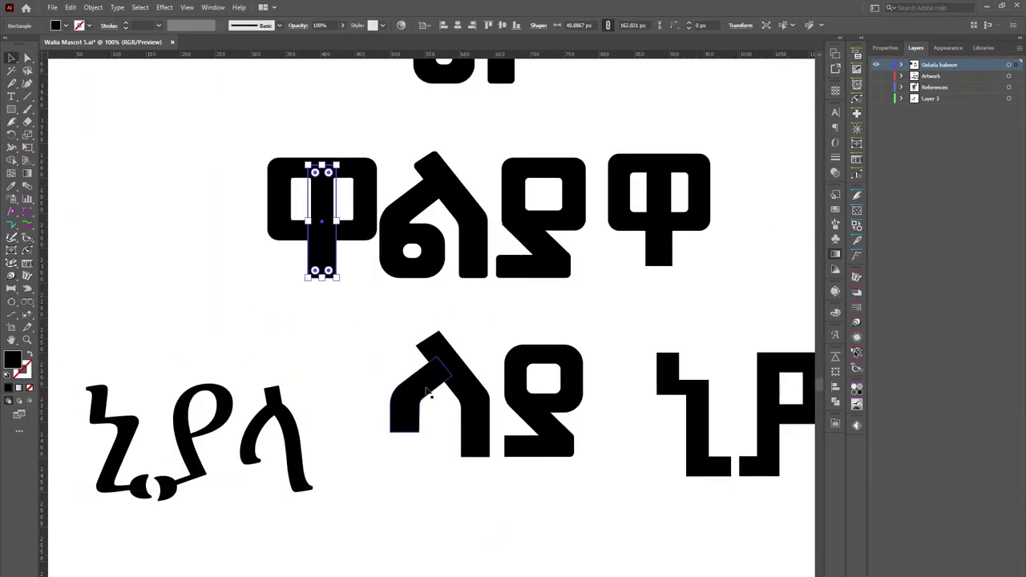
drag(321, 220, 333, 400)
drag(589, 275, 412, 385)
scroll(320, 366, up, 3)
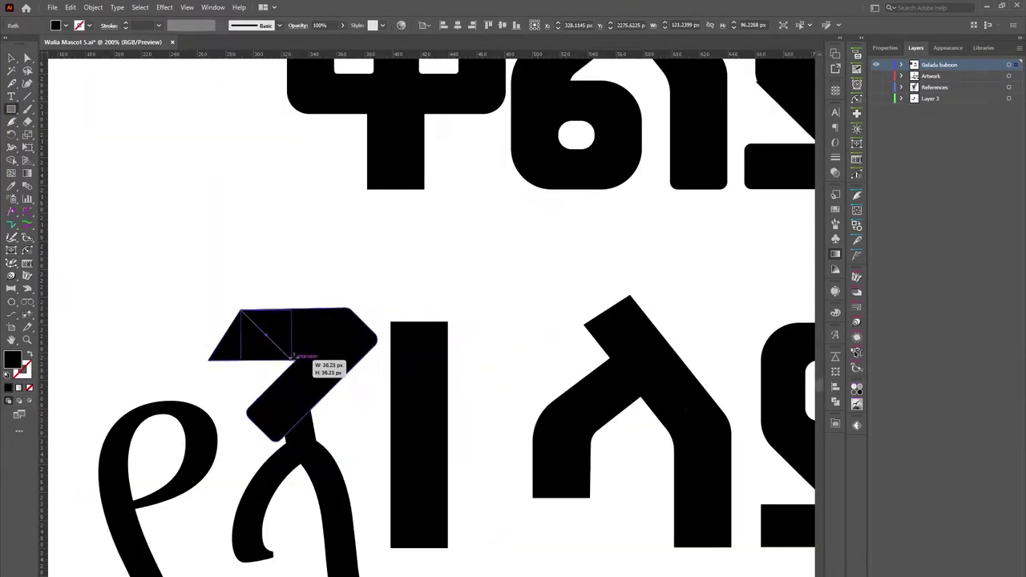
drag(371, 344, 377, 343)
scroll(376, 342, down, 2)
- Rearrange the ነ pieces, moving one up-left and dropping the lower piece into place
key(a)
scroll(344, 294, down, 1)
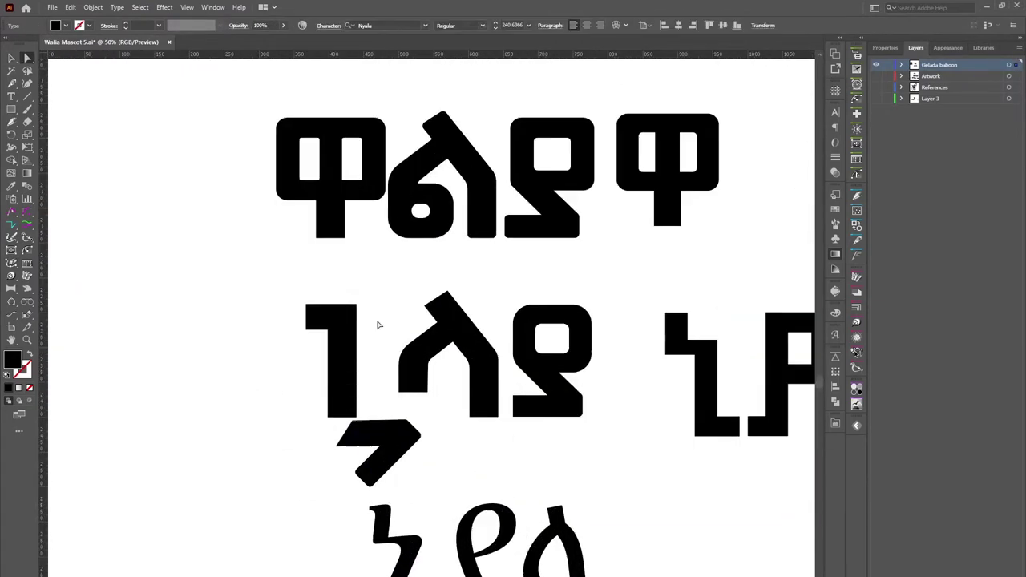
drag(356, 394, 314, 298)
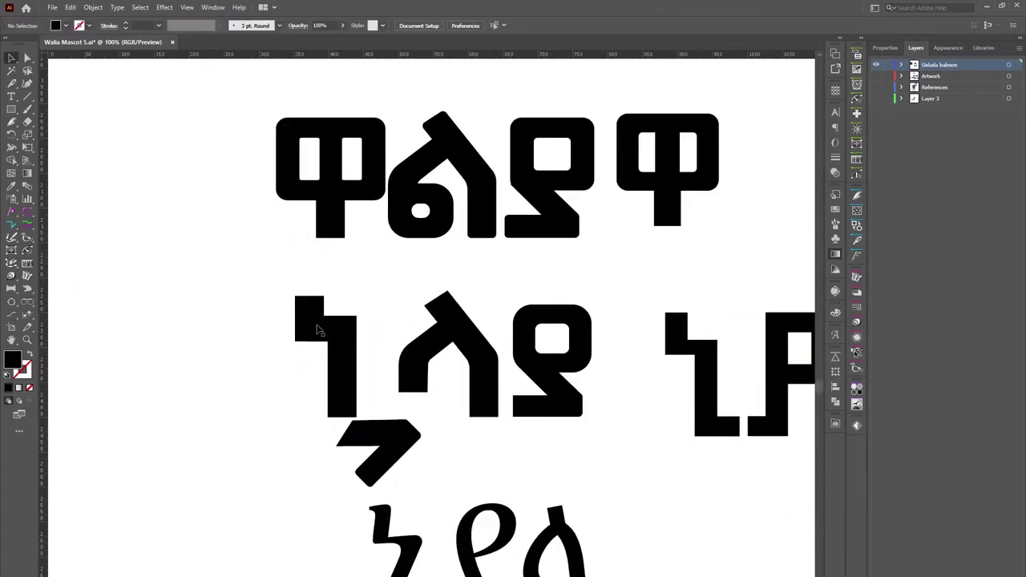
click(340, 353)
scroll(596, 367, down, 1)
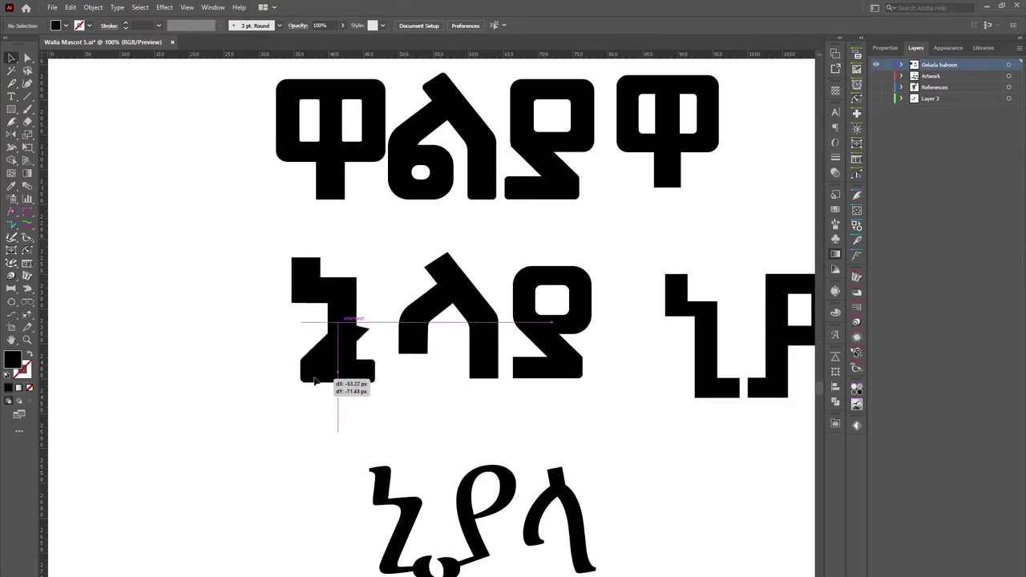
drag(315, 381, 236, 355)
- Place a vertical bar beside ላ and stretch the slanted piece's top into a Z shape
drag(481, 361, 401, 385)
drag(320, 284, 323, 226)
scroll(240, 264, up, 3)
scroll(241, 265, down, 3)
drag(425, 280, 413, 288)
scroll(361, 398, up, 1)
- Move the ላ piece over beside the right-hand word
click(293, 232)
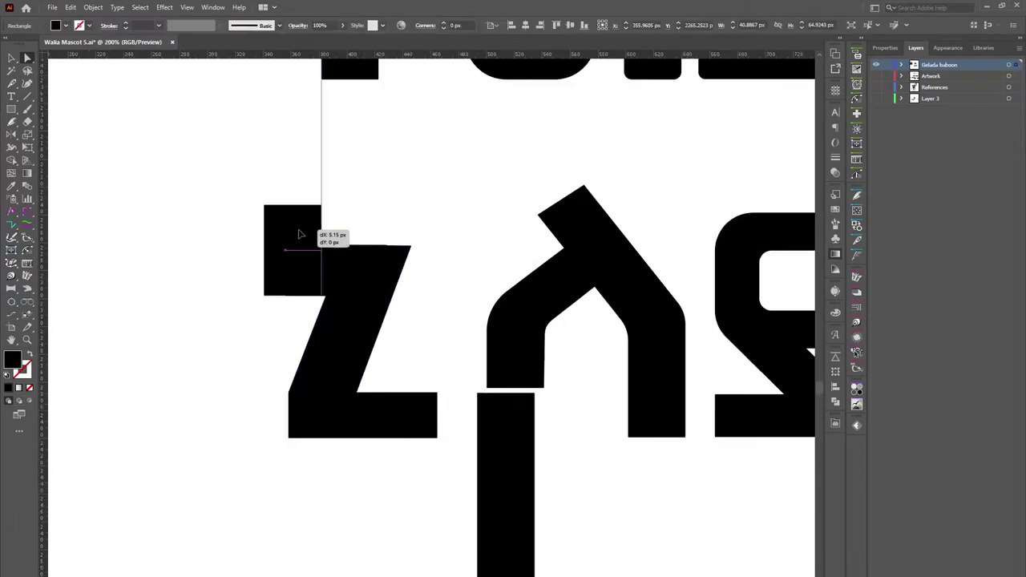
scroll(292, 232, down, 3)
scroll(401, 320, up, 2)
scroll(401, 320, down, 2)
drag(433, 357, 541, 356)
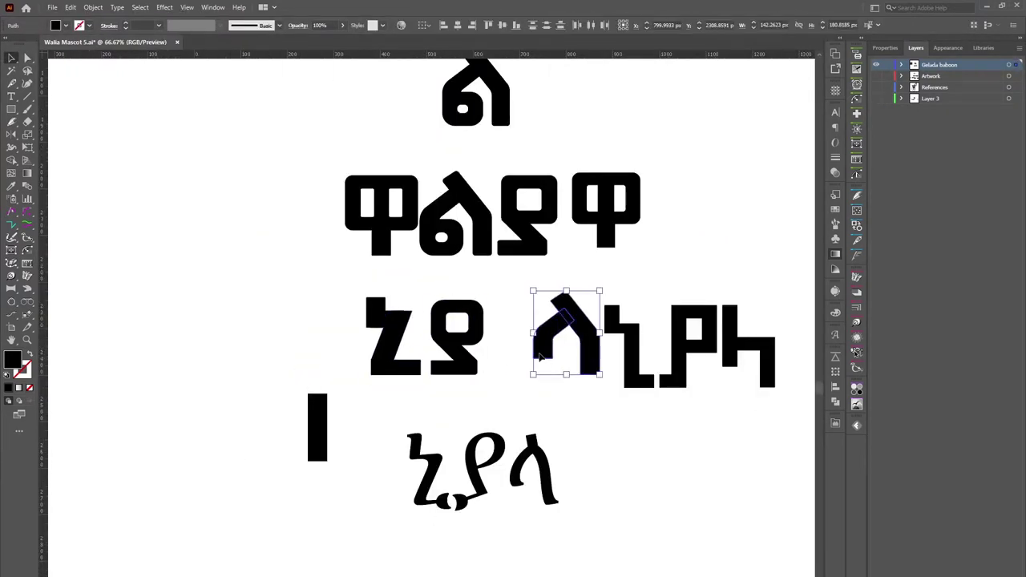
scroll(313, 235, up, 1)
scroll(409, 189, up, 3)
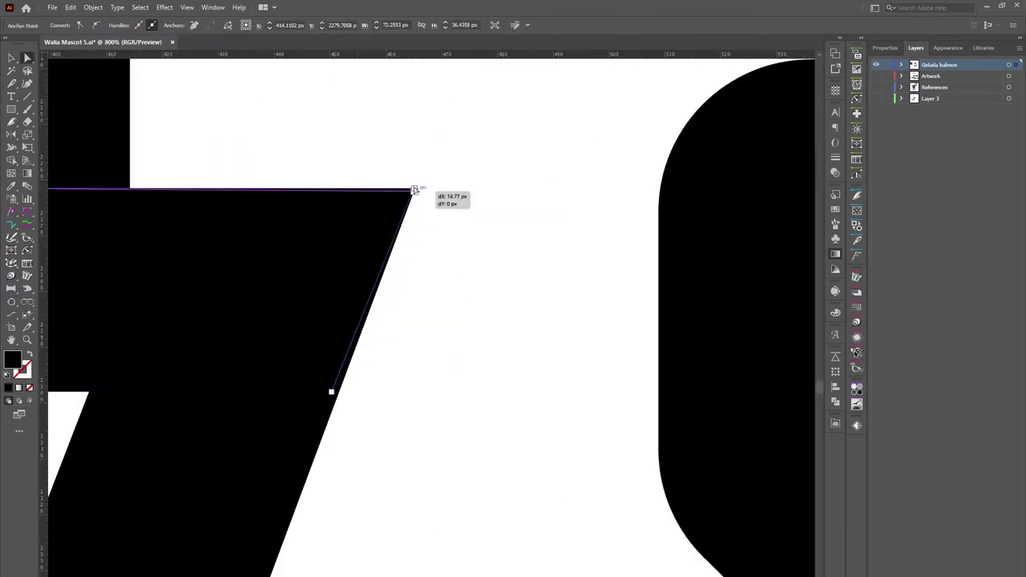
scroll(427, 352, down, 4)
scroll(471, 324, up, 4)
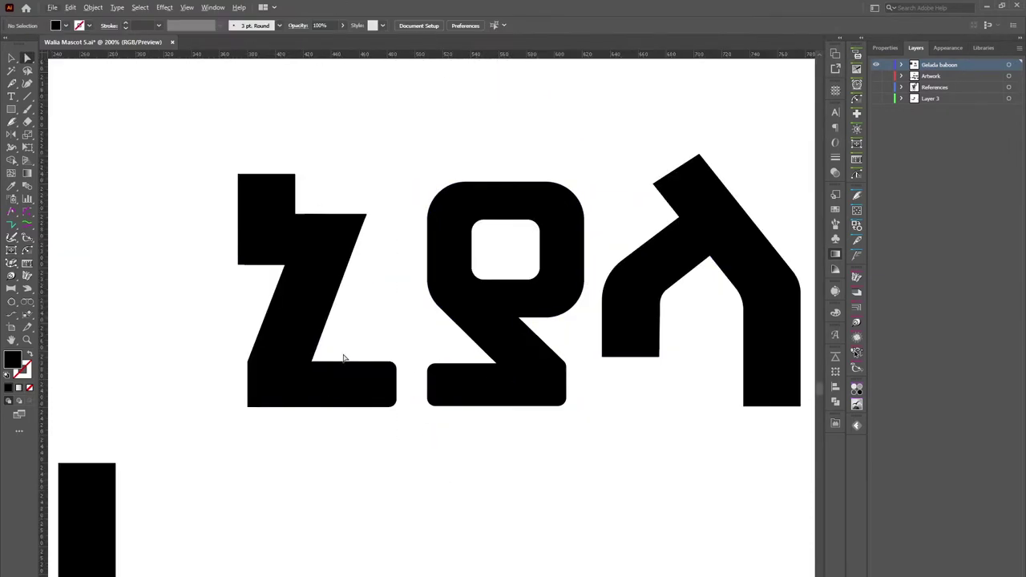
- Lower the first glyph's top block and slanted stroke, then nudge the glyph right
drag(372, 240, 263, 287)
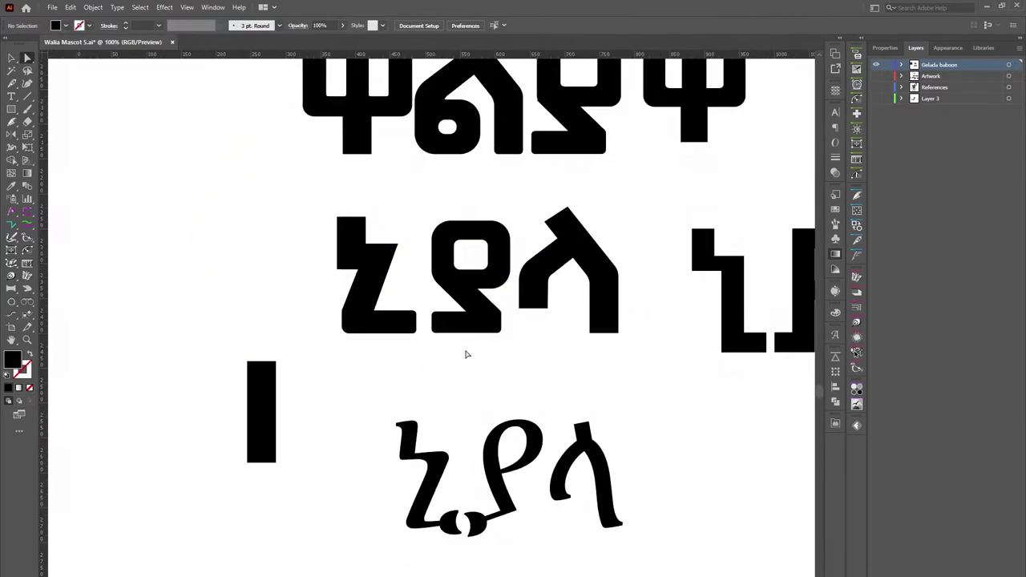
drag(376, 322, 392, 322)
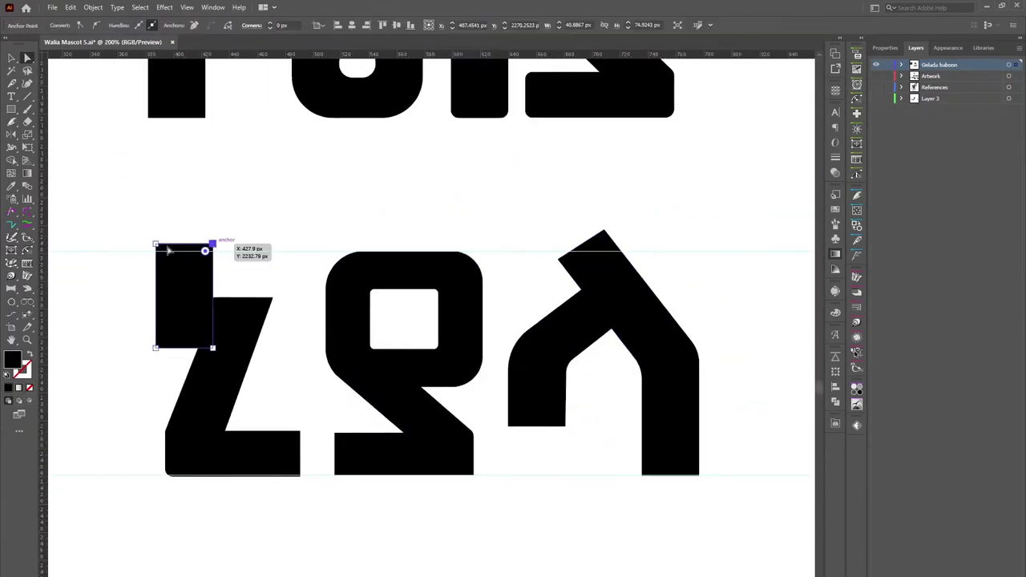
scroll(293, 238, up, 2)
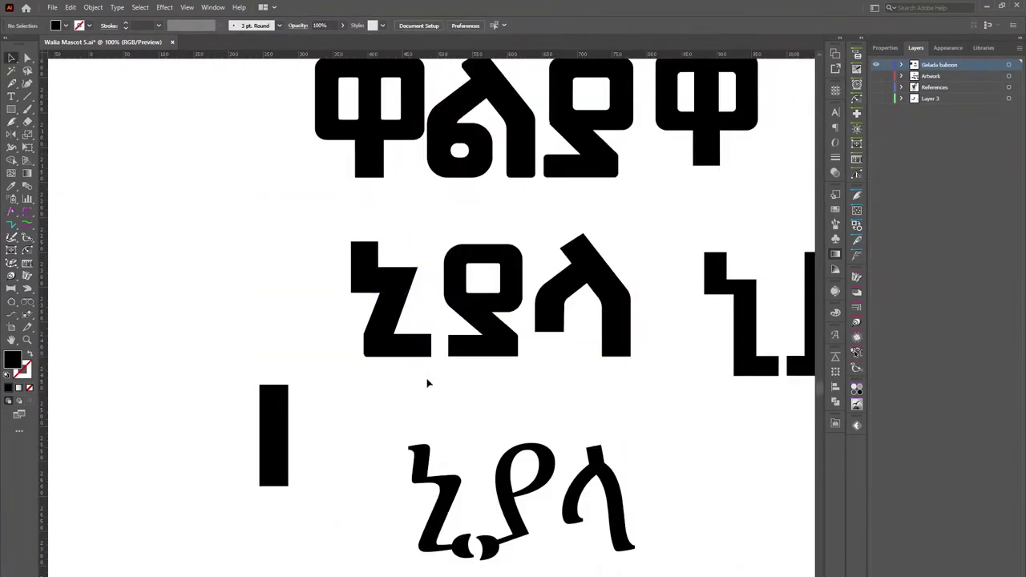
scroll(416, 280, up, 4)
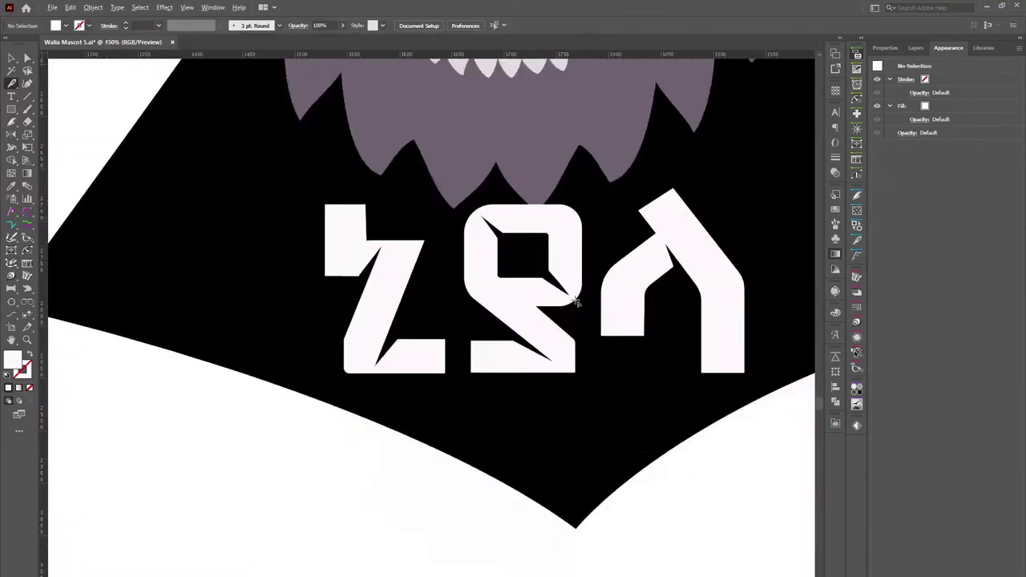
- Reshape the last glyph ላ's bottom and inner corners into sharp angular notches
scroll(582, 415, up, 4)
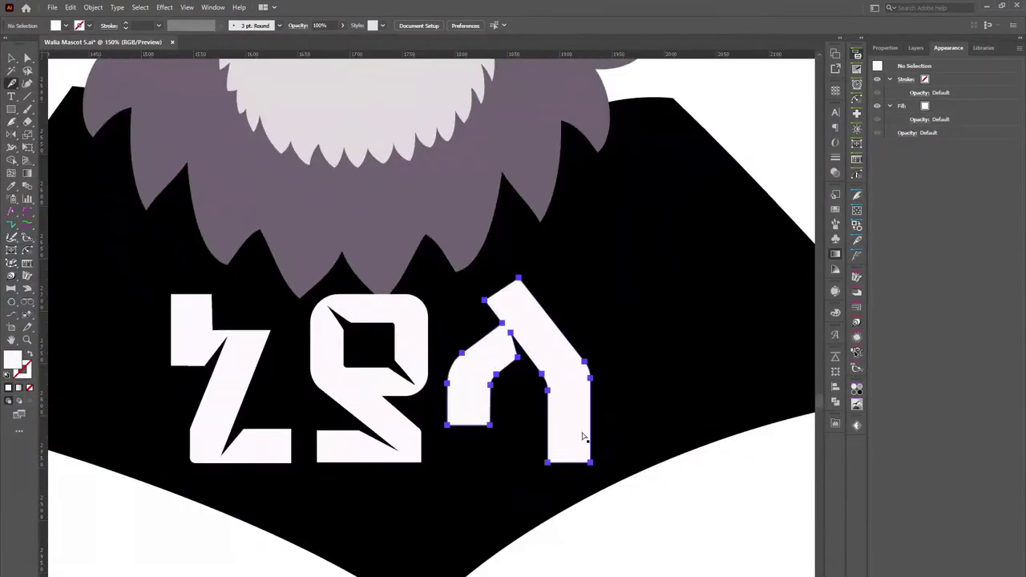
click(586, 423)
drag(191, 462, 191, 469)
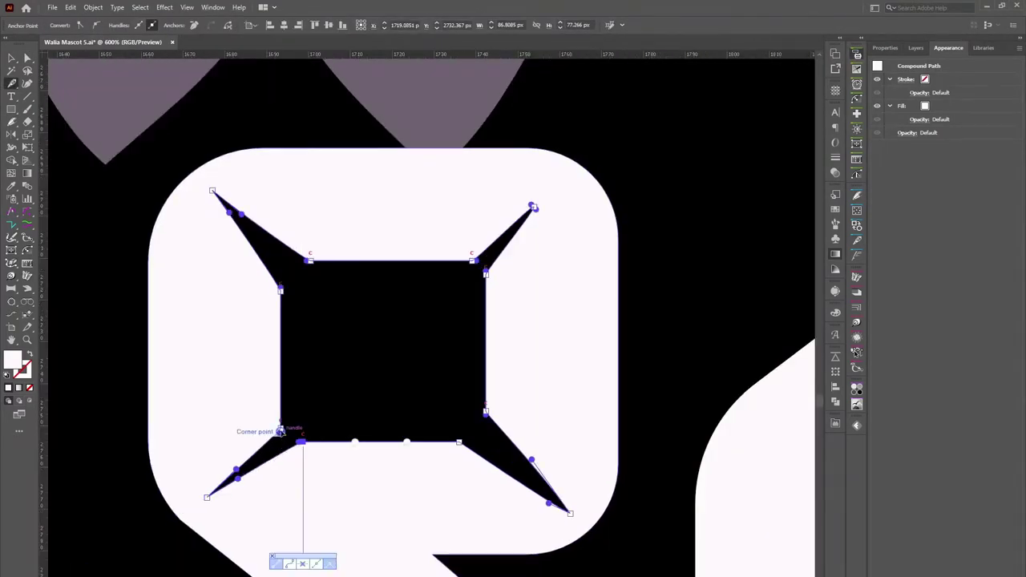
click(466, 261)
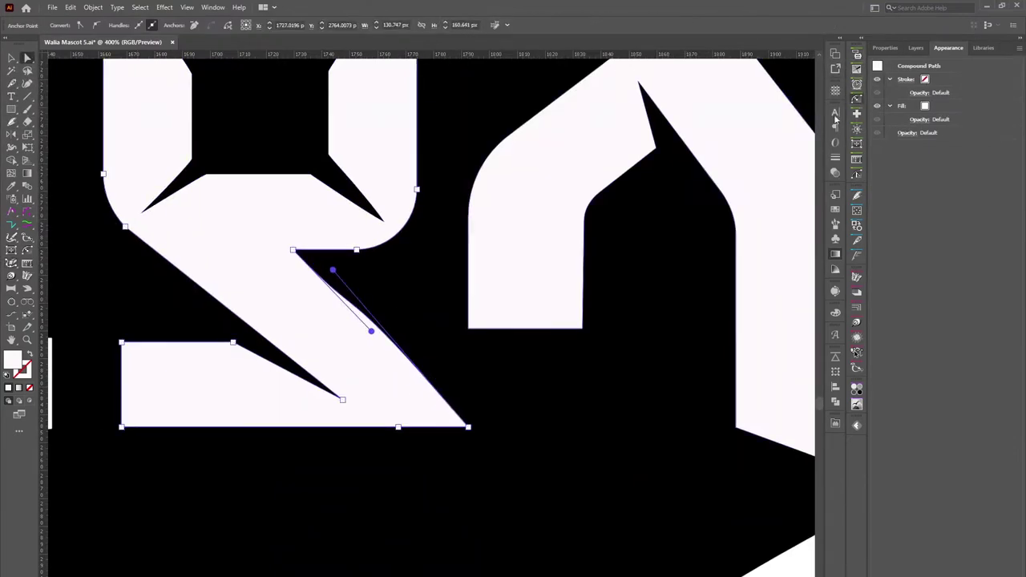
click(469, 427)
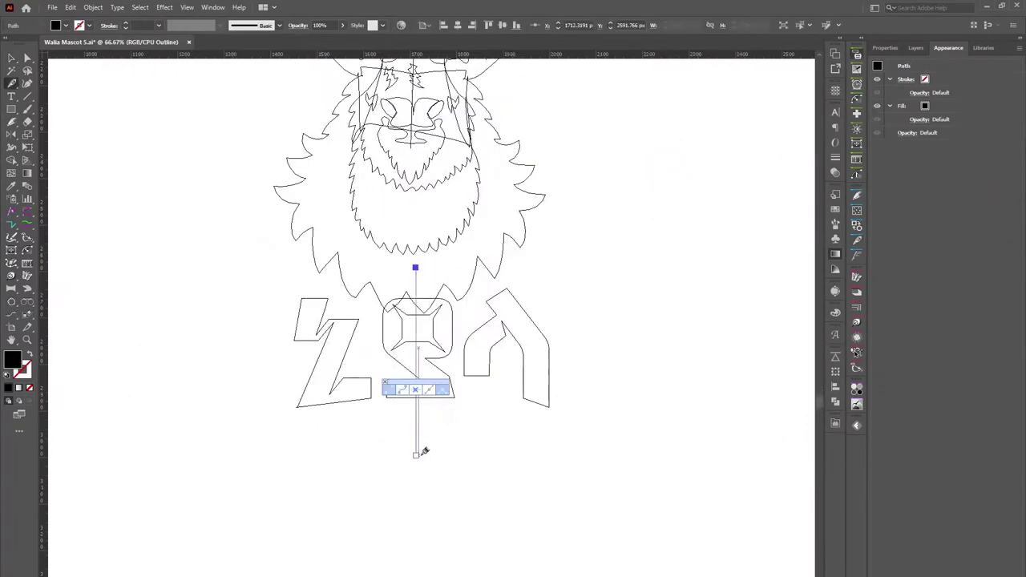
- Curve the banner half's edge and mirror-copy it across a vertical axis at the banner's centre
drag(323, 238, 306, 417)
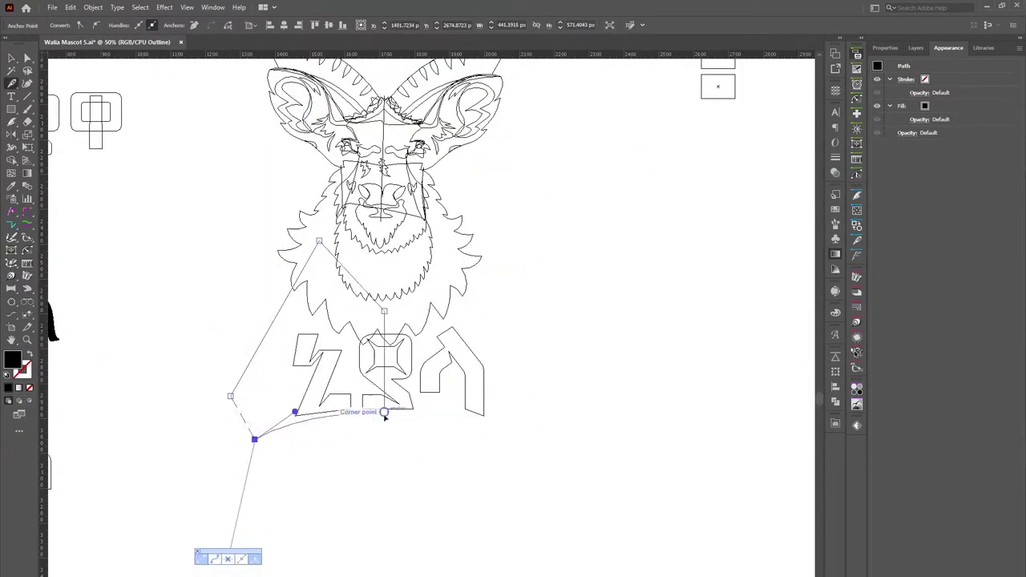
click(254, 445)
drag(254, 446, 244, 457)
key(v)
click(332, 446)
key(o)
drag(383, 424, 388, 261)
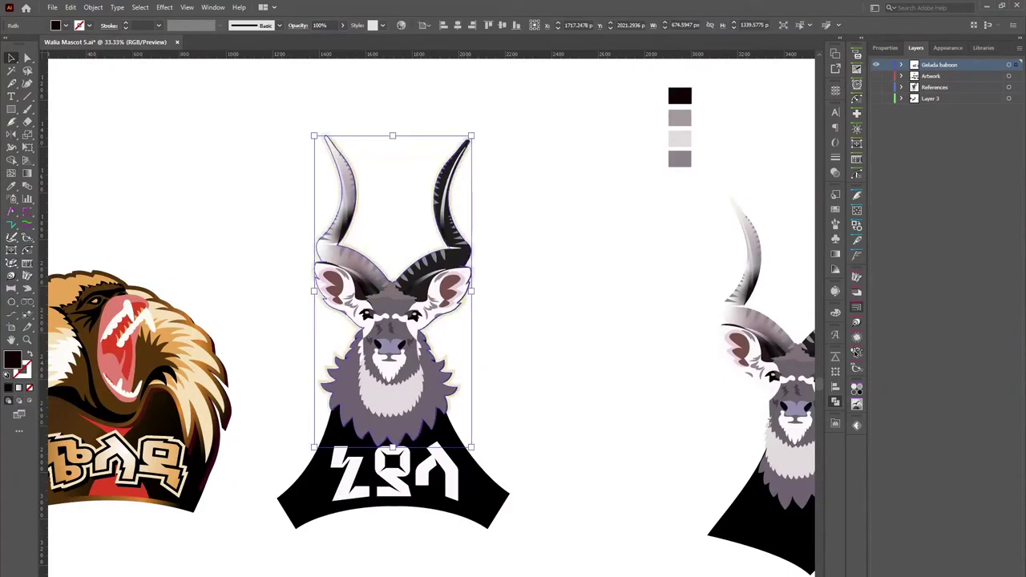
- Give the whole kudu artwork AG Offset and AG Block Shadow effects
click(451, 373)
click(833, 421)
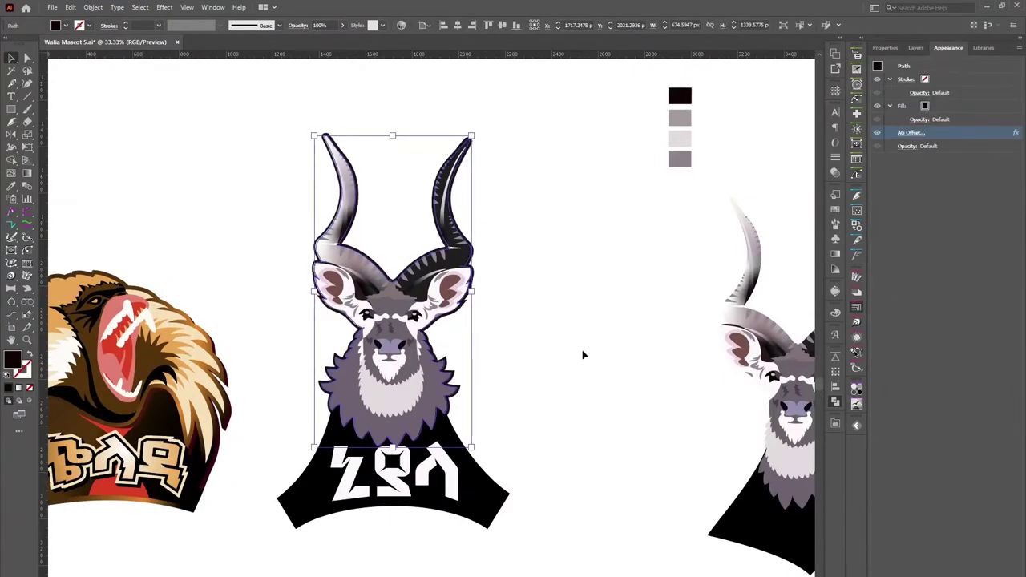
scroll(561, 313, down, 1)
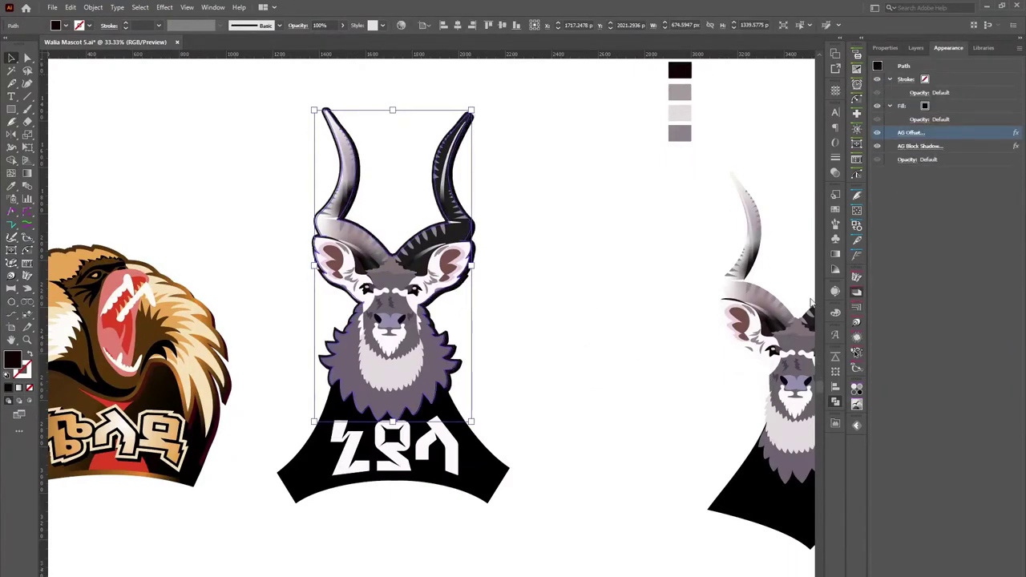
click(561, 251)
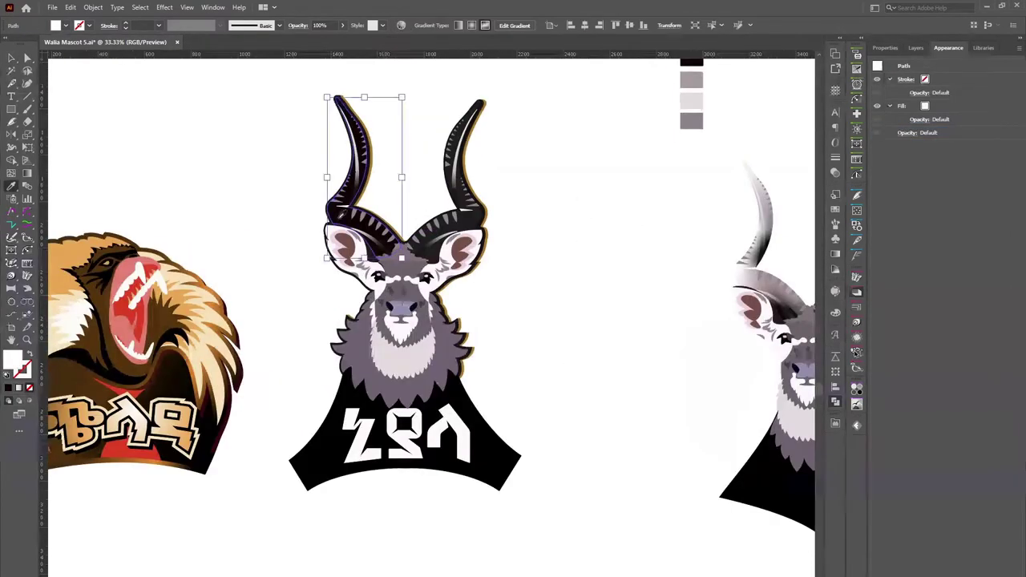
- Shade the left and right kudu horns with grey gradient fills
click(337, 219)
key(Escape)
key(v)
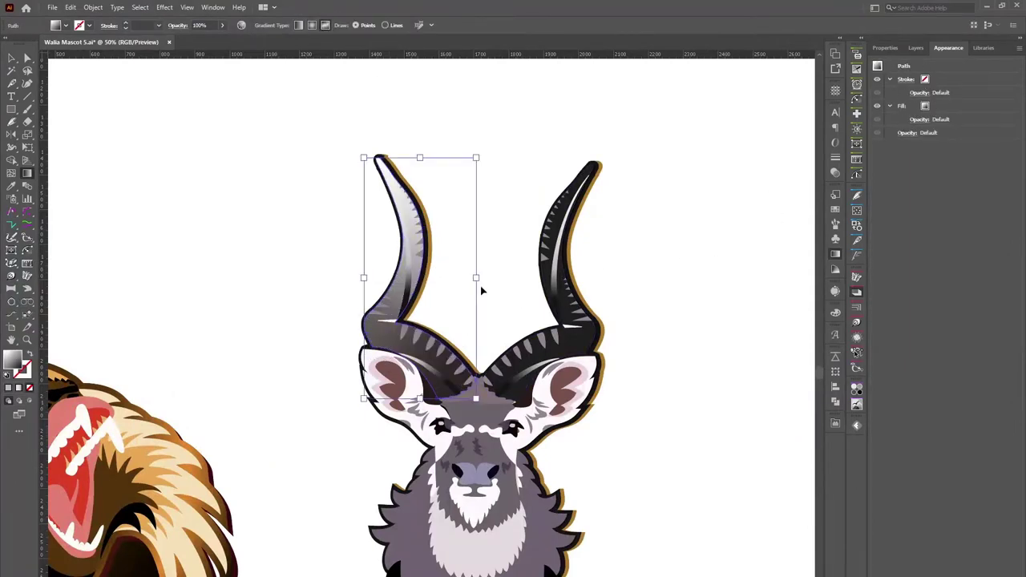
click(565, 264)
click(555, 244)
key(ctrl+shift+a)
key(ctrl+minus)
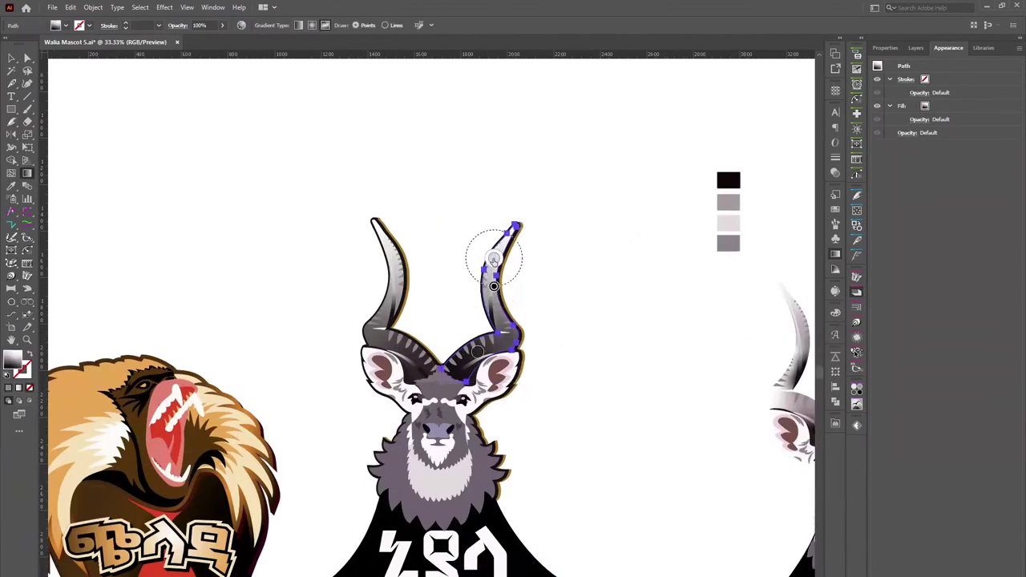
- Adjust the forehead patch's gradient stops and drag a copy of the banner aside
key(ctrl+1)
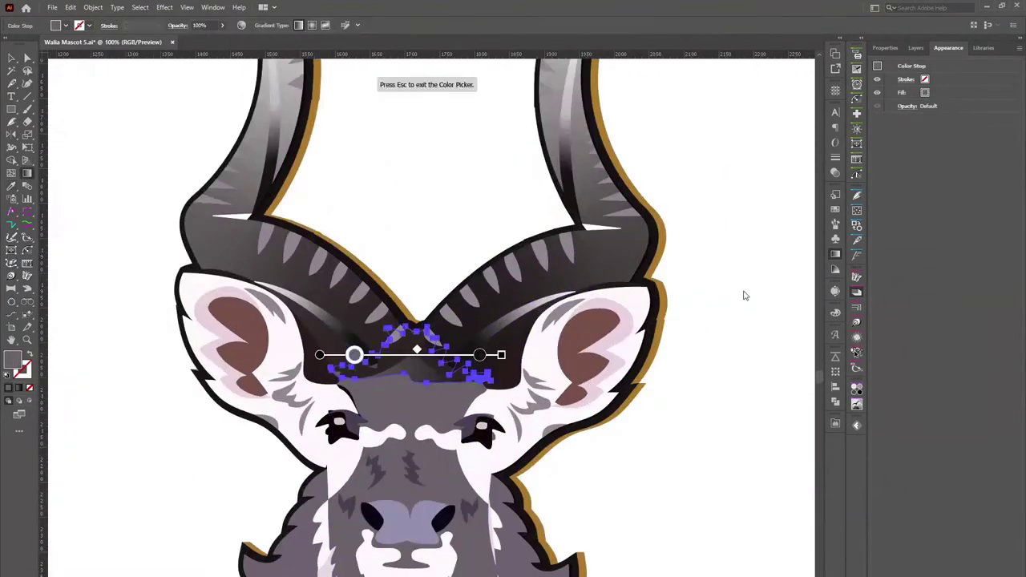
click(430, 358)
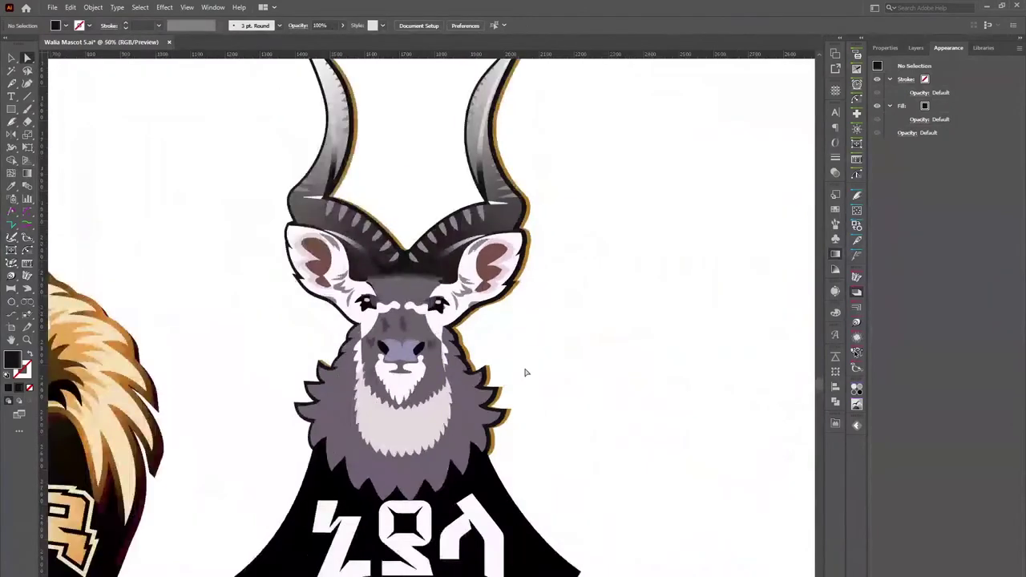
drag(539, 451, 664, 481)
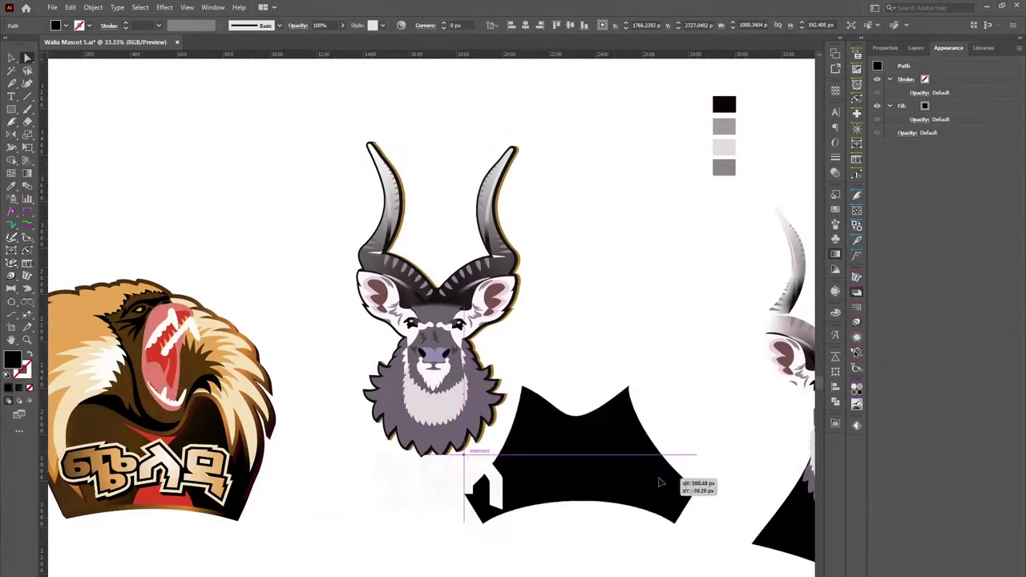
- Reshape the banner's bottom curve and corner into an angular shield with gold shadow
scroll(381, 494, down, 3)
drag(374, 490, 385, 517)
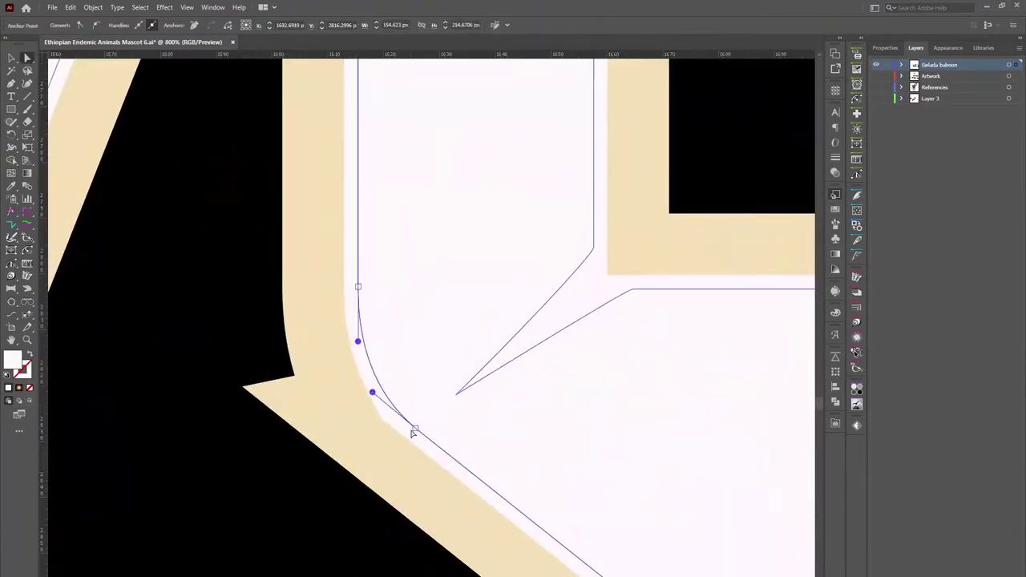
drag(414, 429, 436, 430)
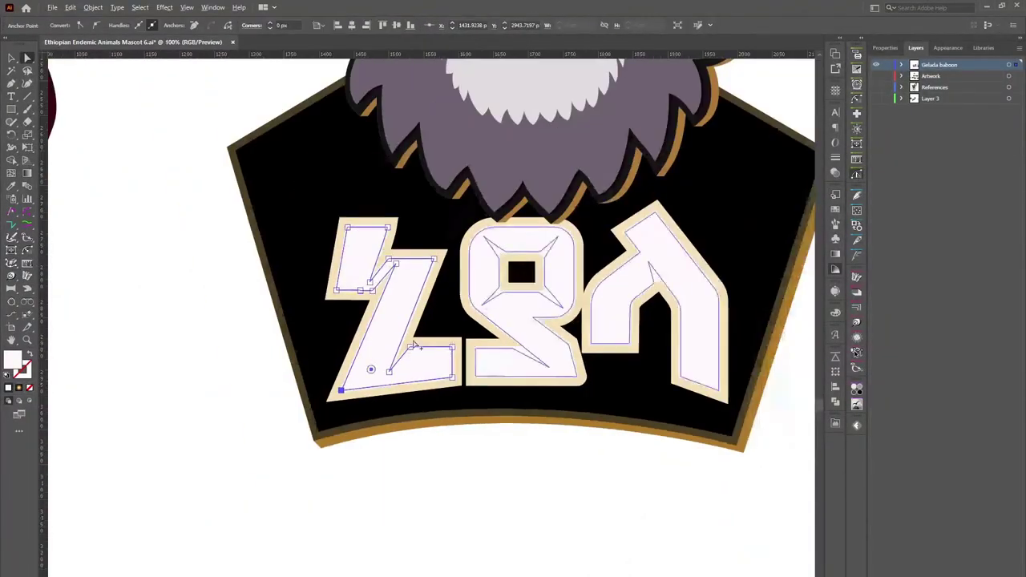
- Inspect the baboon lettering's Envelope styling, undoing a stray outline change
key(v)
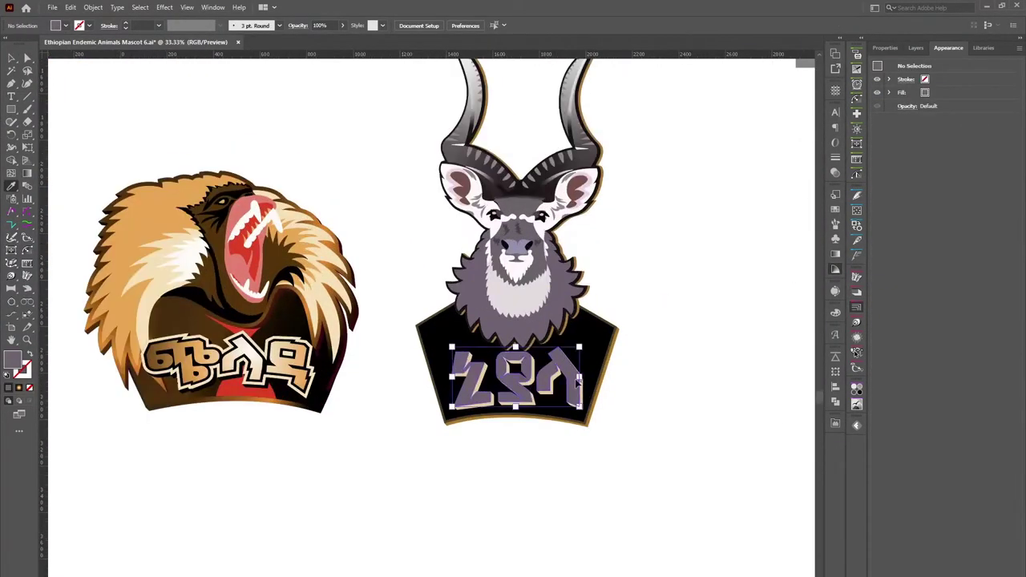
key(ctrl+minus)
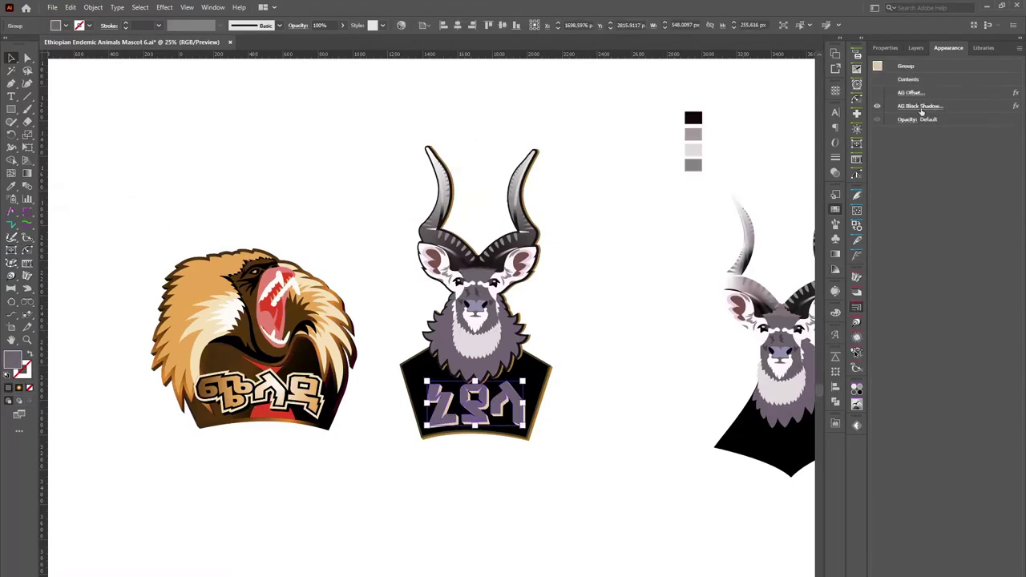
key(ctrl+plus)
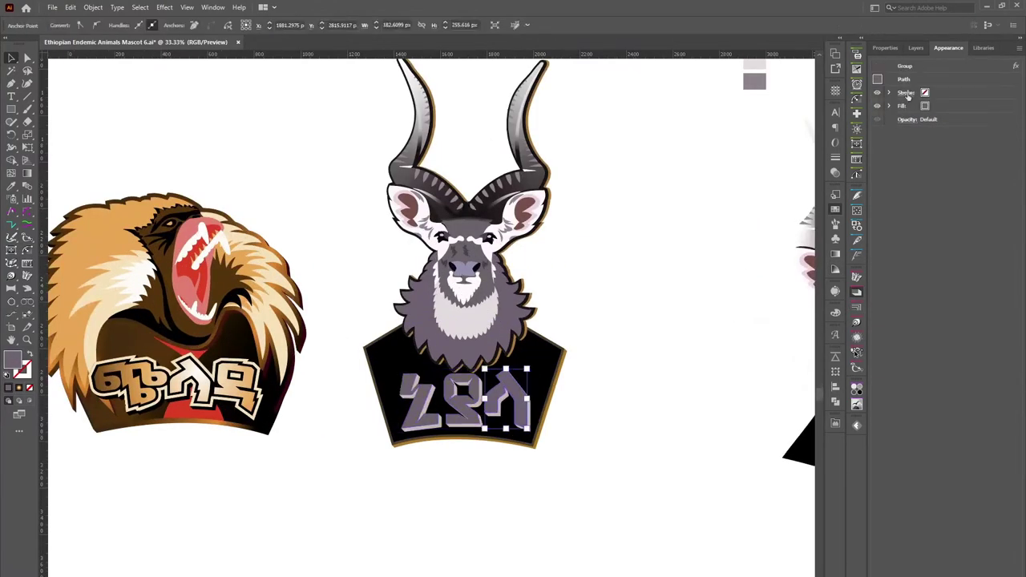
click(124, 24)
key(ctrl+z)
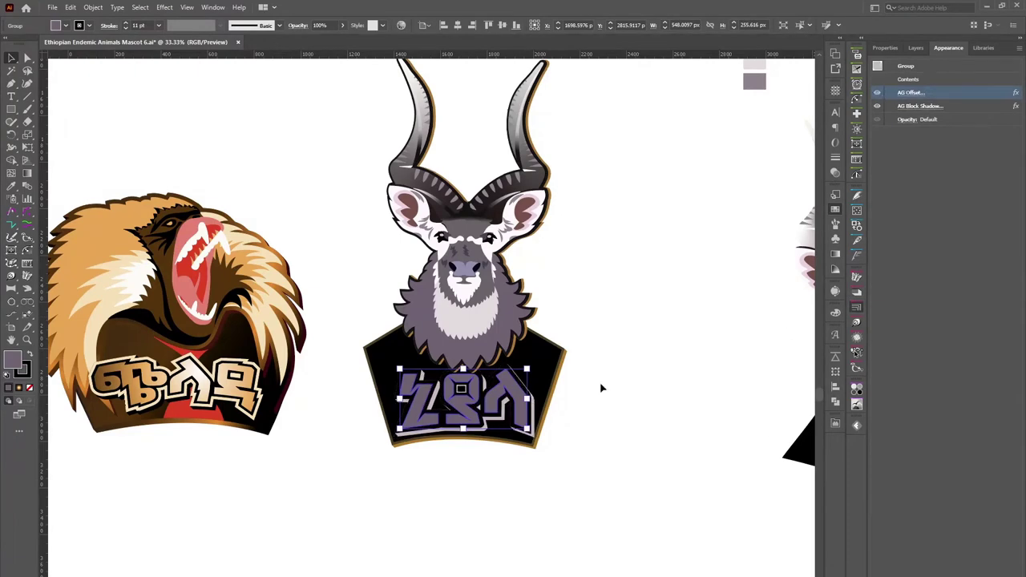
double_click(246, 376)
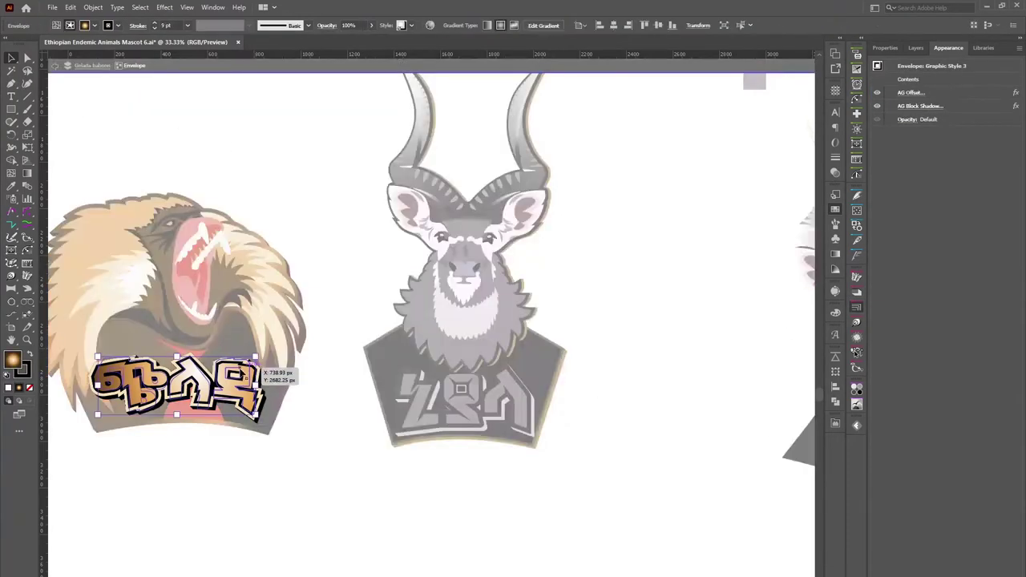
key(Escape)
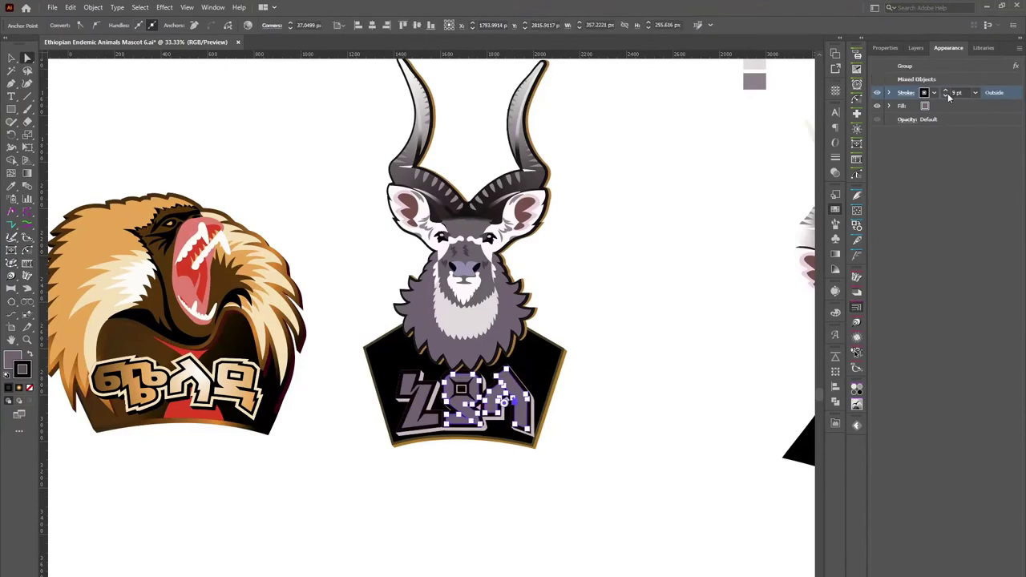
- Give the kudu lettering a matching light fill, dark stroke, AG Offset and AG Block Shadow
click(505, 401)
scroll(568, 236, down, 2)
scroll(567, 236, up, 1)
scroll(522, 358, up, 3)
scroll(561, 336, down, 3)
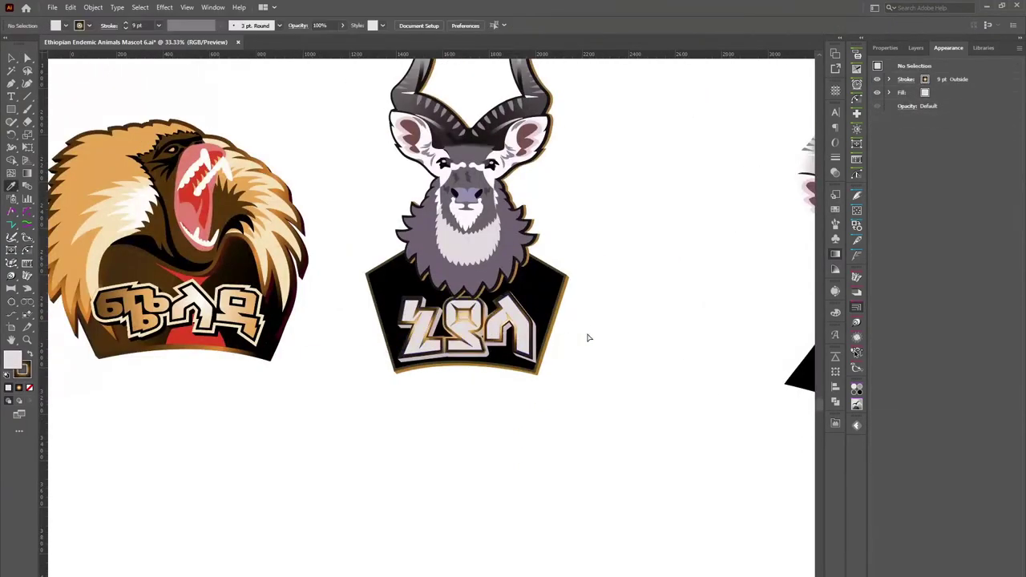
click(565, 336)
scroll(565, 337, down, 1)
click(661, 226)
scroll(652, 265, up, 1)
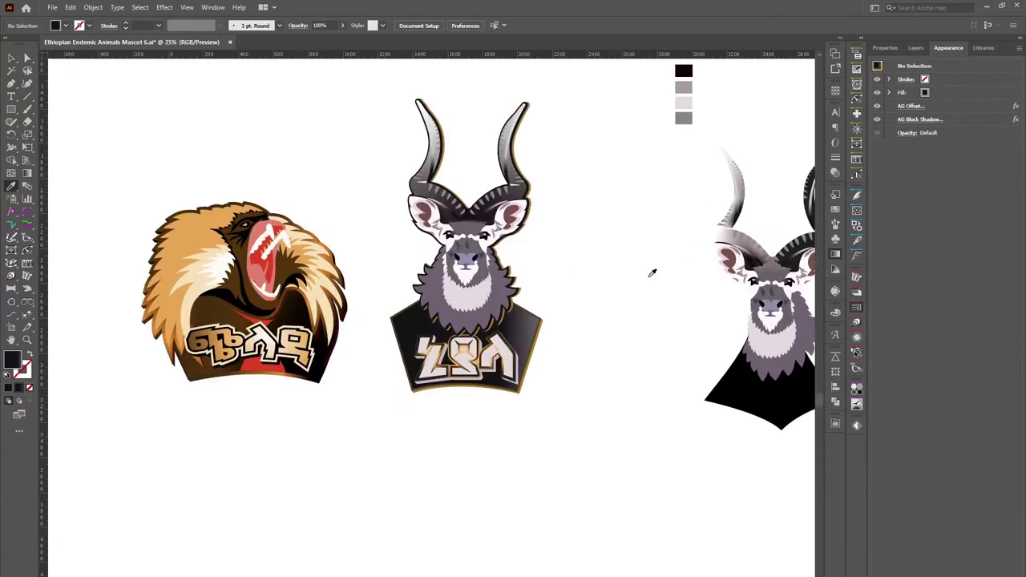
- Select the kudu's shield path and pick one of its corner anchors
click(535, 303)
scroll(536, 303, up, 1)
scroll(536, 303, up, 1)
click(313, 297)
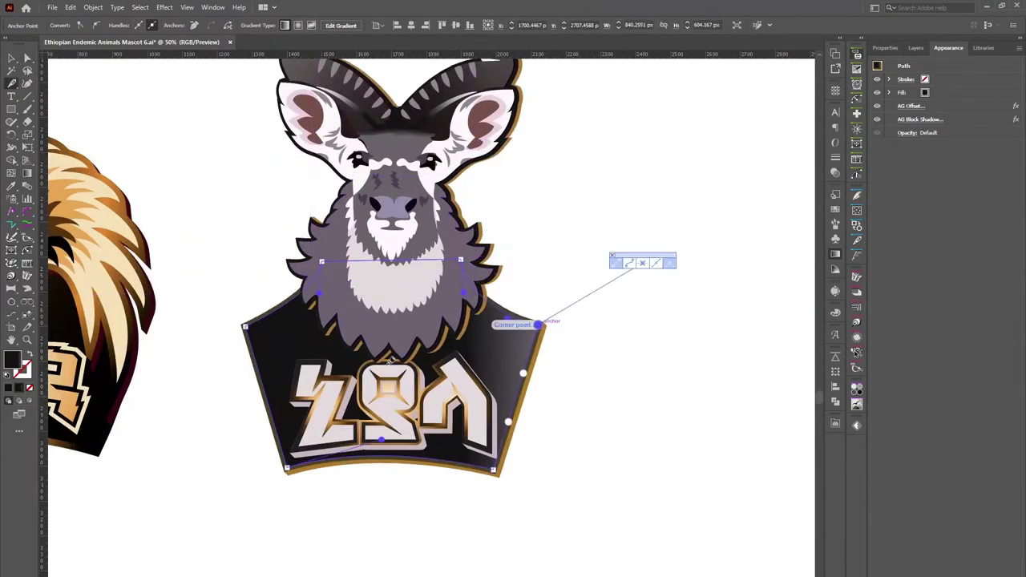
key(ctrl+shift+a)
scroll(503, 358, down, 1)
scroll(504, 353, up, 1)
- Widen the shield's left side, reshape its bottom curve, and desaturate the head to grey
click(503, 352)
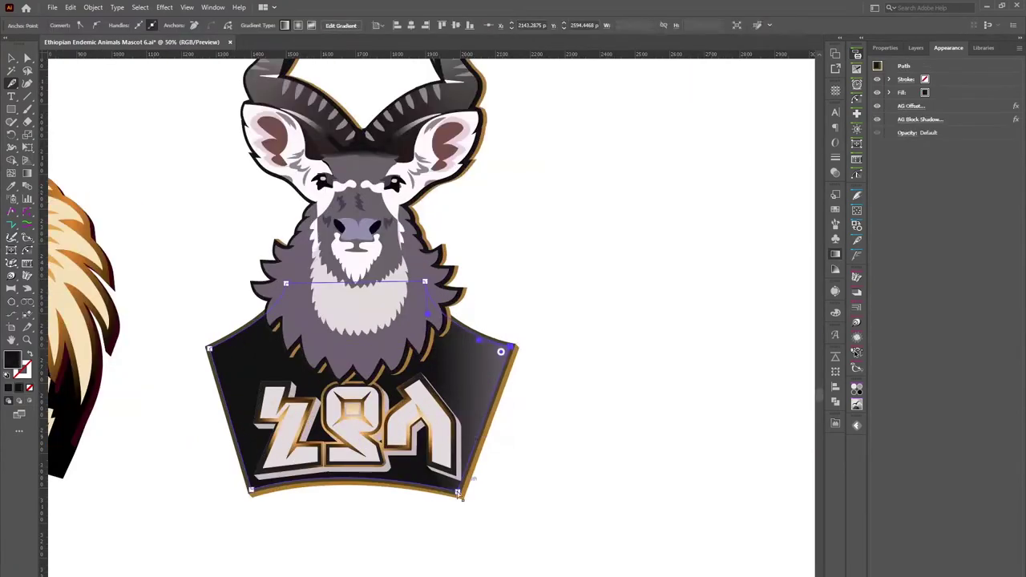
drag(241, 448, 264, 492)
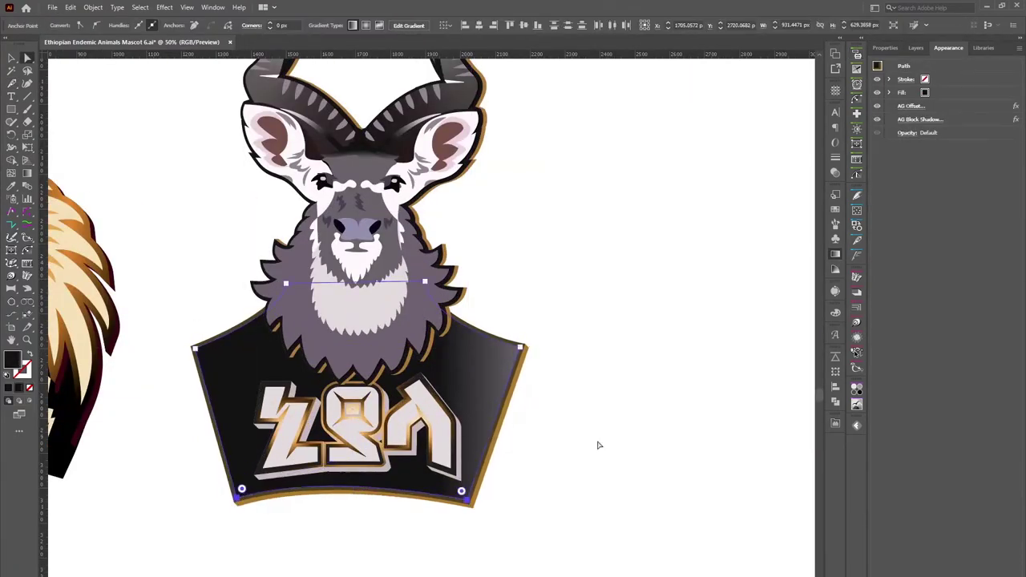
drag(429, 481, 396, 472)
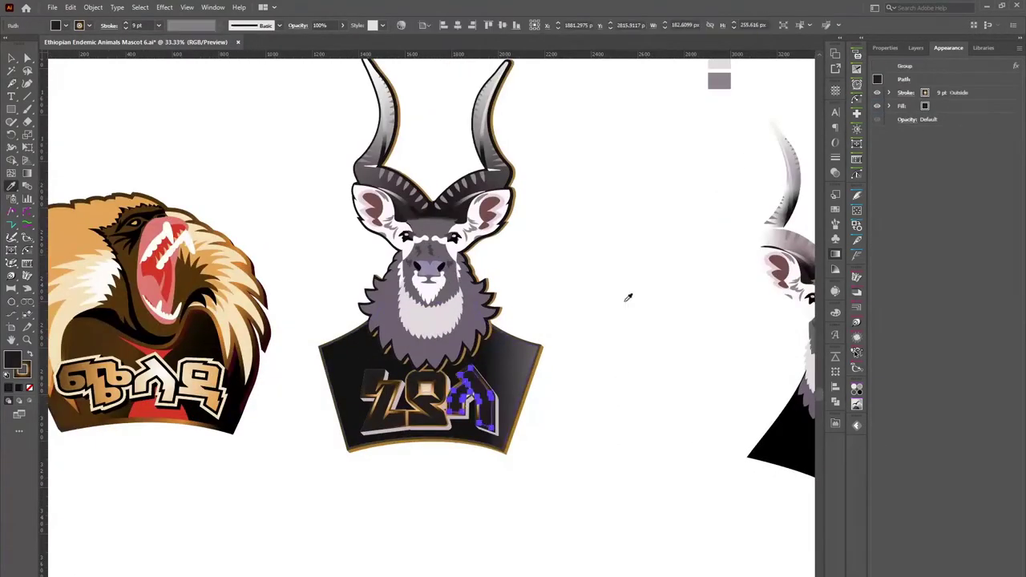
click(366, 341)
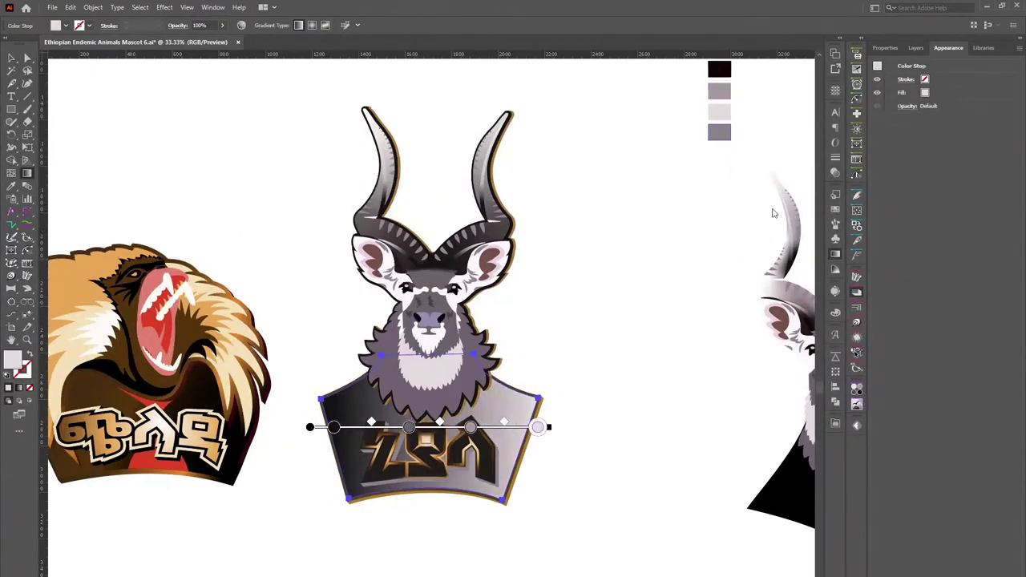
drag(332, 388, 333, 390)
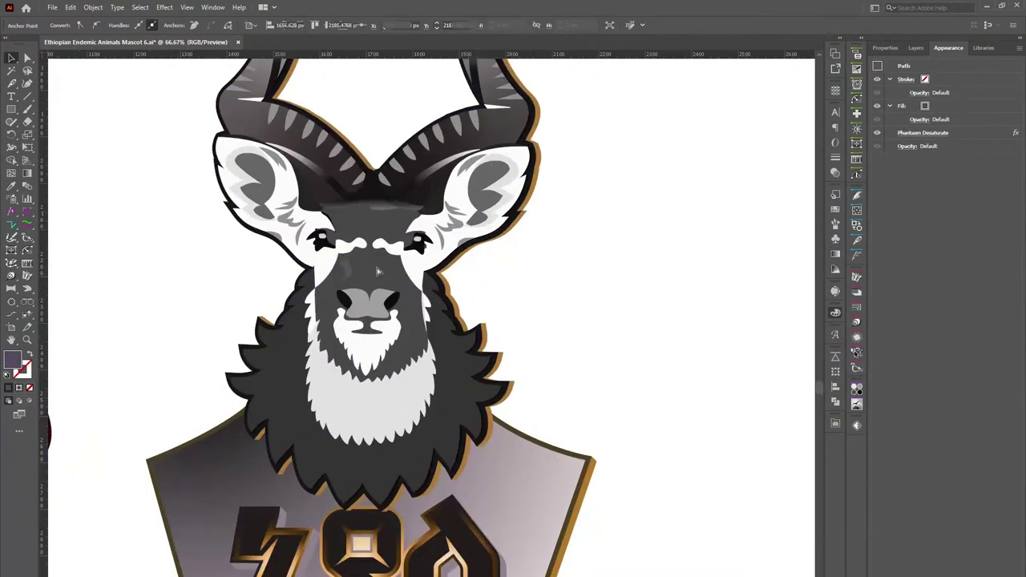
- Nudge a small kudu face shape slightly right, then select the white head outline
drag(369, 268, 373, 270)
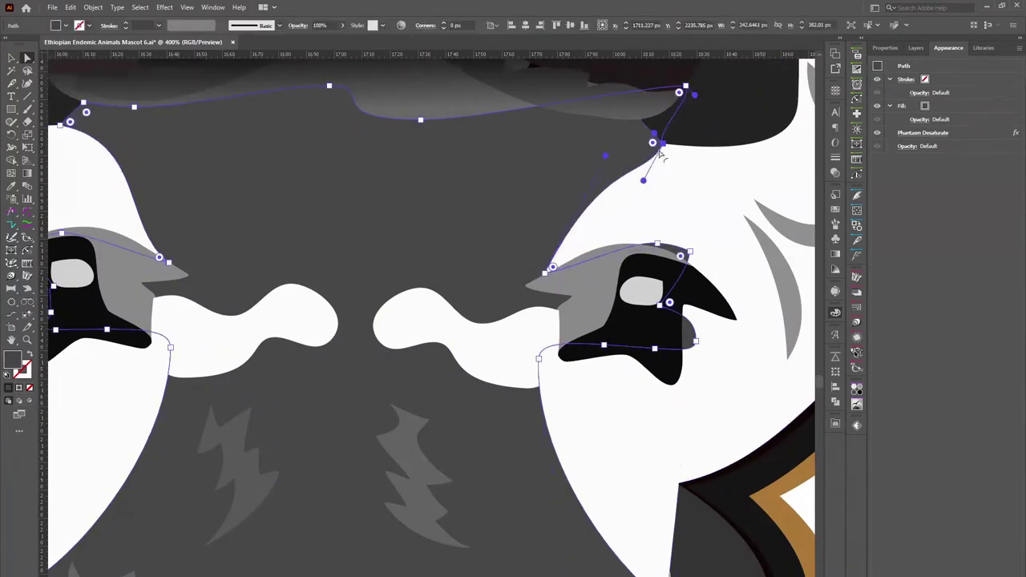
click(545, 274)
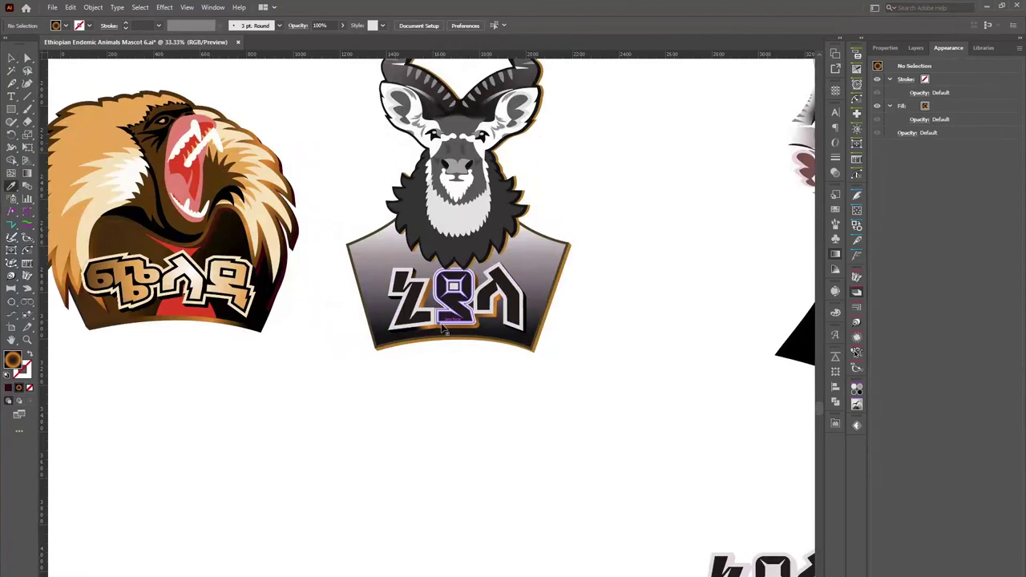
- Isolate the ኒያላ lettering group and drill into its last letter for editing
scroll(574, 199, up, 2)
scroll(574, 199, down, 2)
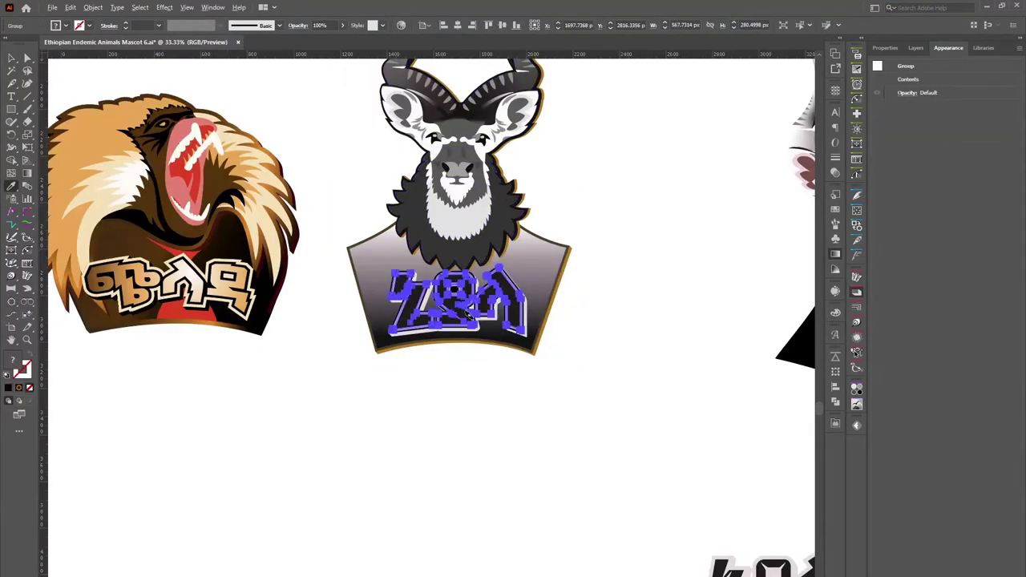
scroll(515, 311, up, 3)
double_click(457, 251)
scroll(718, 224, down, 2)
click(496, 273)
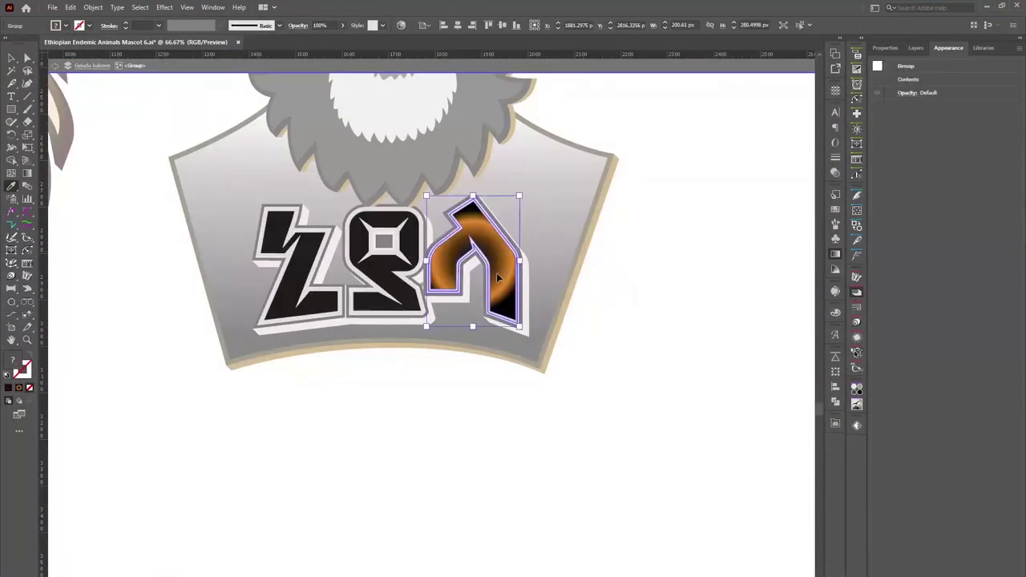
double_click(567, 362)
- Trial a moved copy and gradient on the letters, undo, then isolate one letter's paths
drag(385, 257, 344, 317)
key(g)
drag(195, 201, 532, 302)
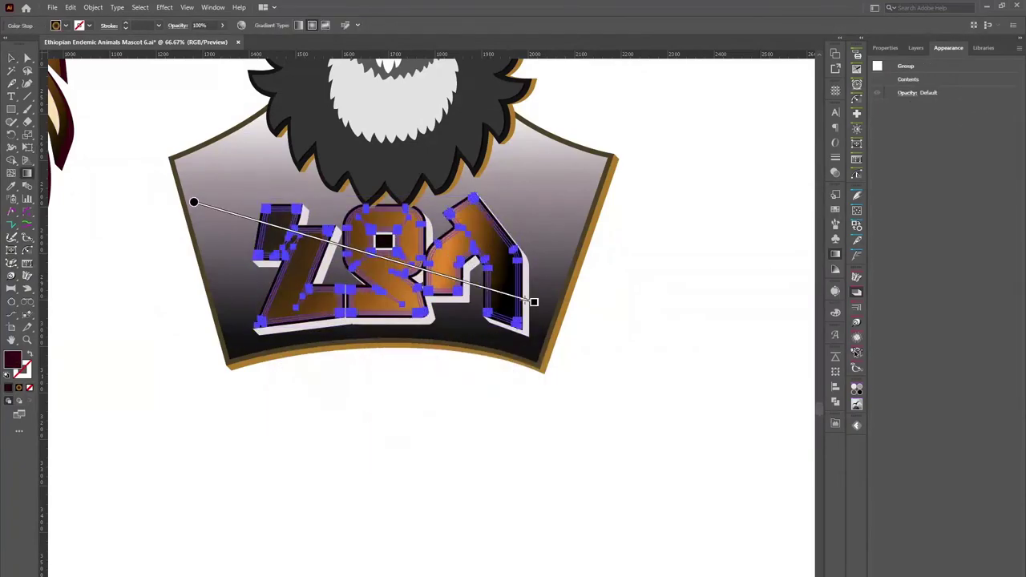
key(ctrl+z)
scroll(400, 328, up, 2)
scroll(399, 329, up, 2)
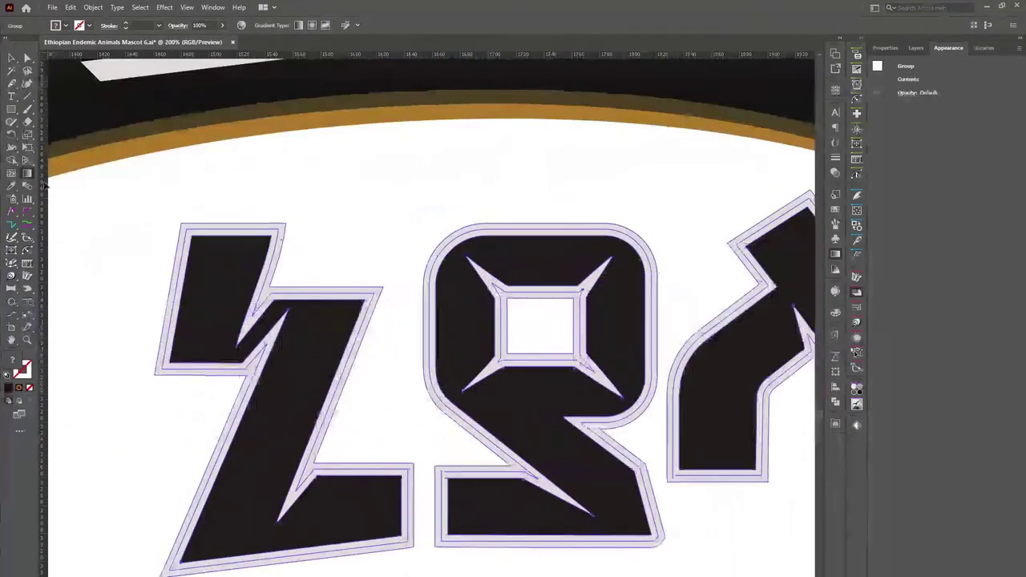
click(11, 58)
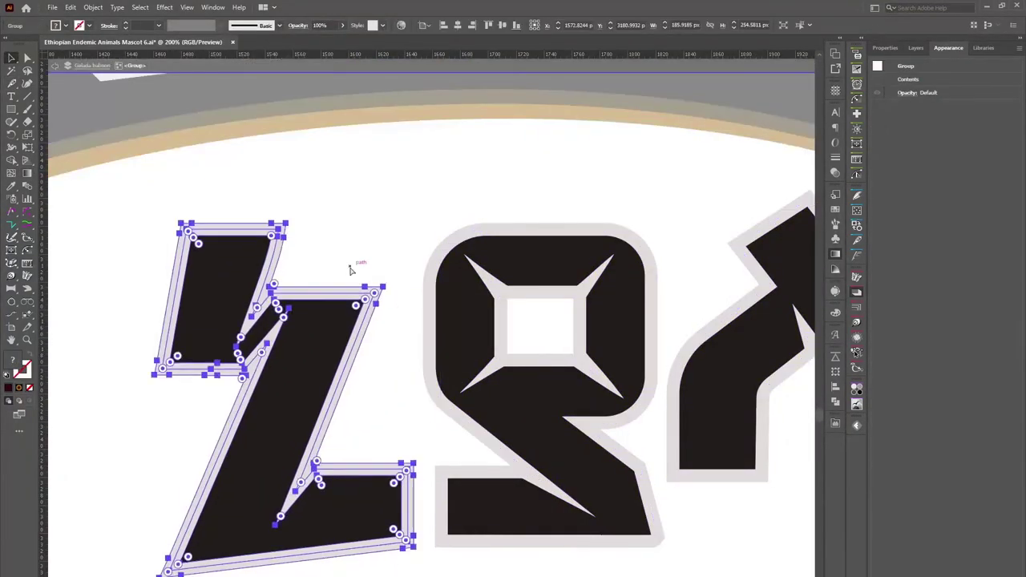
scroll(433, 321, down, 3)
double_click(542, 287)
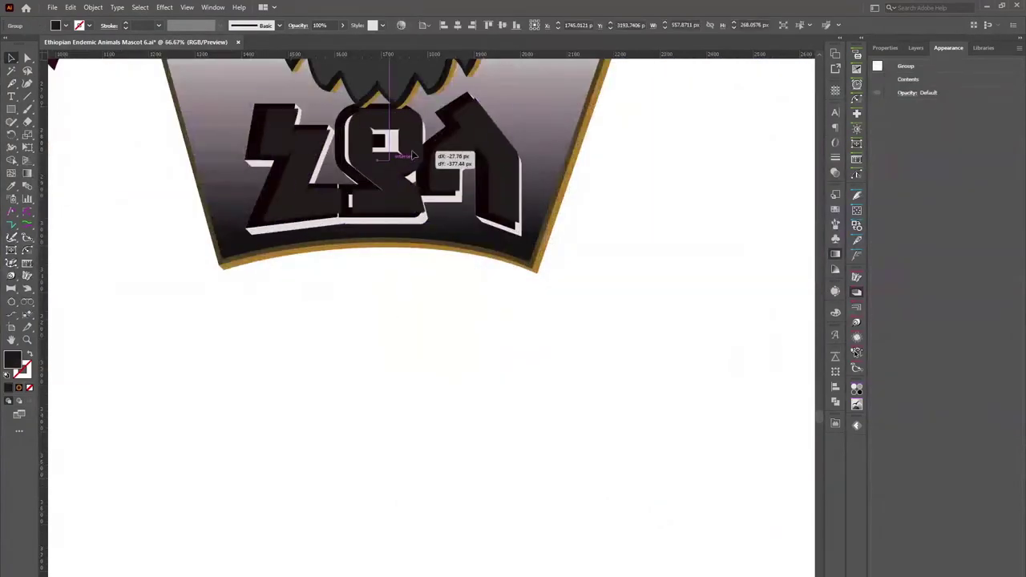